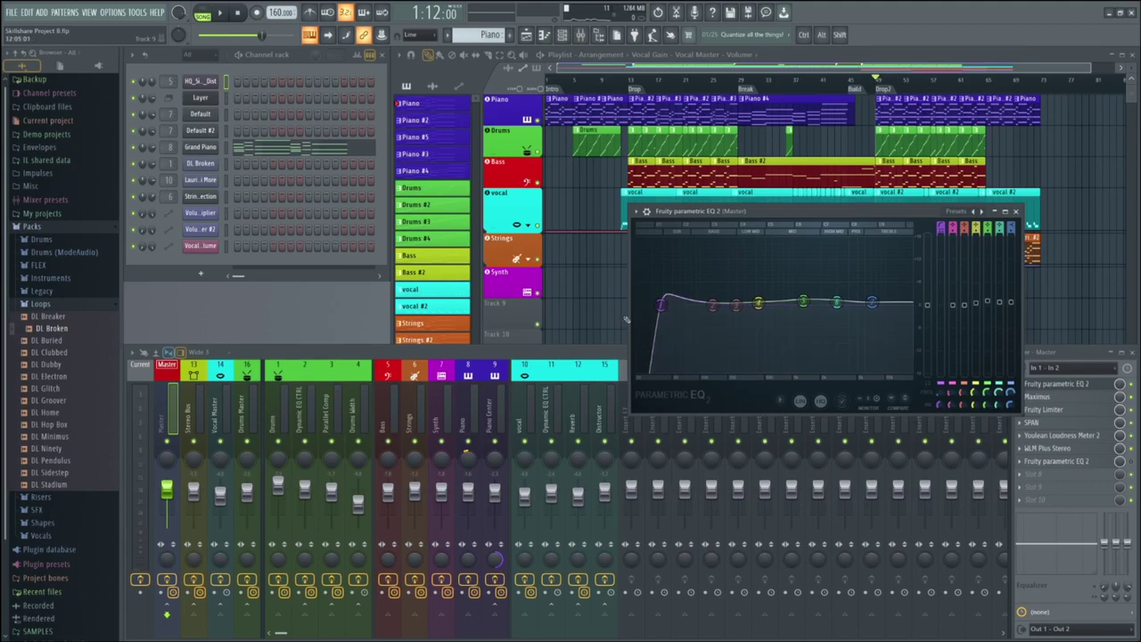
# Look through the Master track's effect chain, viewing Maximus, Fruity Limiter, SPAN, Youlean Loudness Meter 2 and WLM Plus Stereo
pyautogui.click(1047, 399)
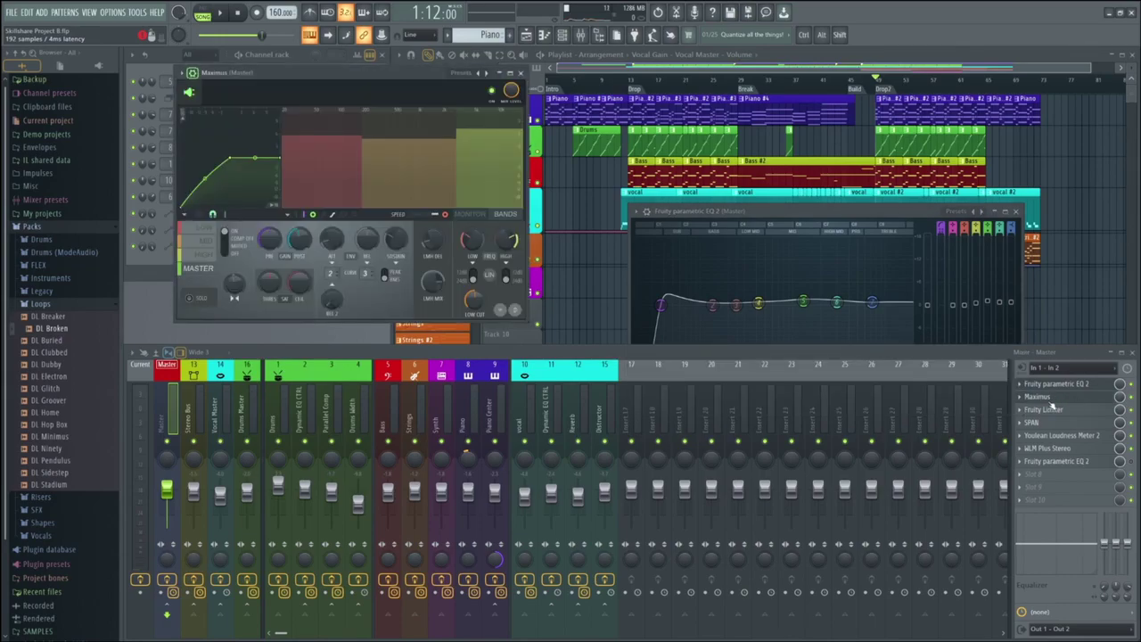
pyautogui.click(1050, 400)
pyautogui.click(1054, 410)
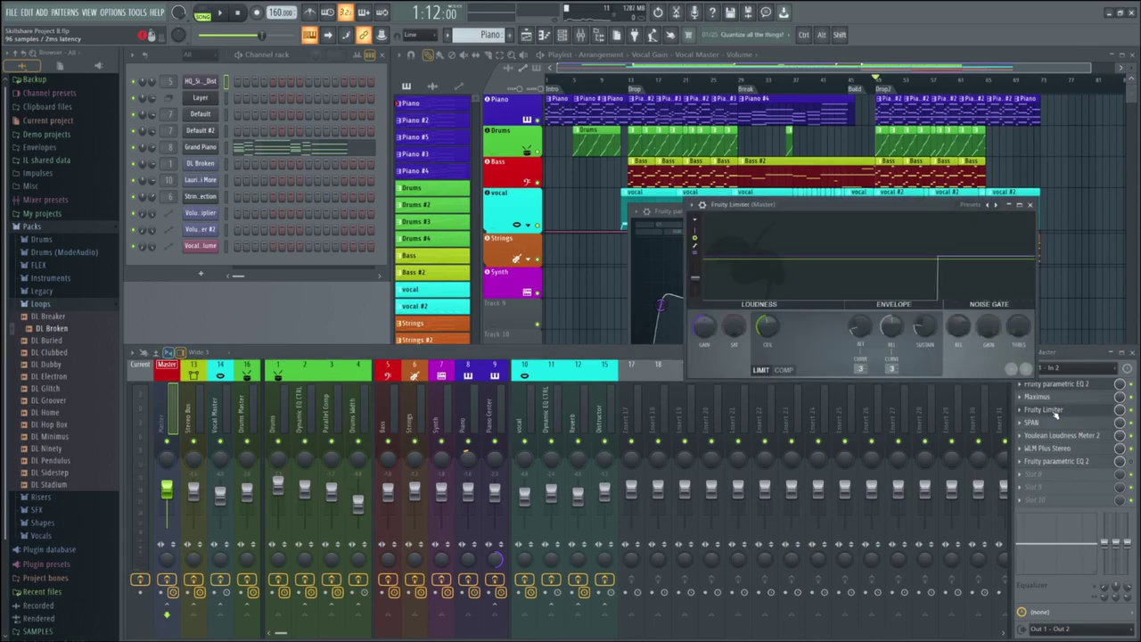
pyautogui.click(1055, 412)
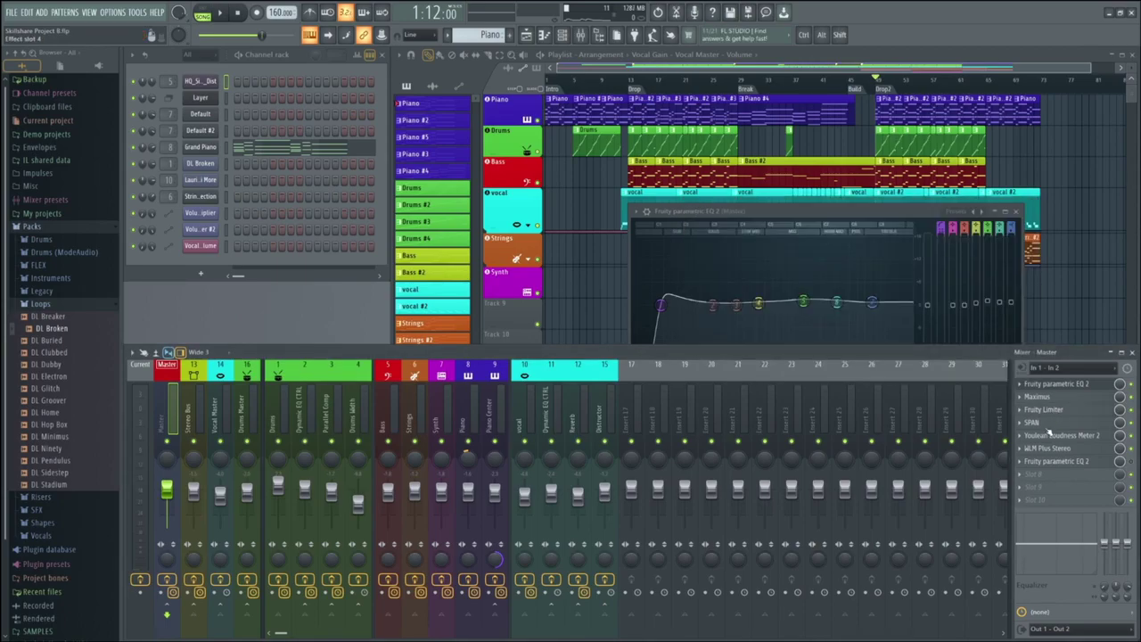
pyautogui.click(1031, 423)
pyautogui.click(1031, 423)
pyautogui.click(1052, 435)
pyautogui.click(1052, 435)
pyautogui.click(1052, 449)
pyautogui.click(1052, 448)
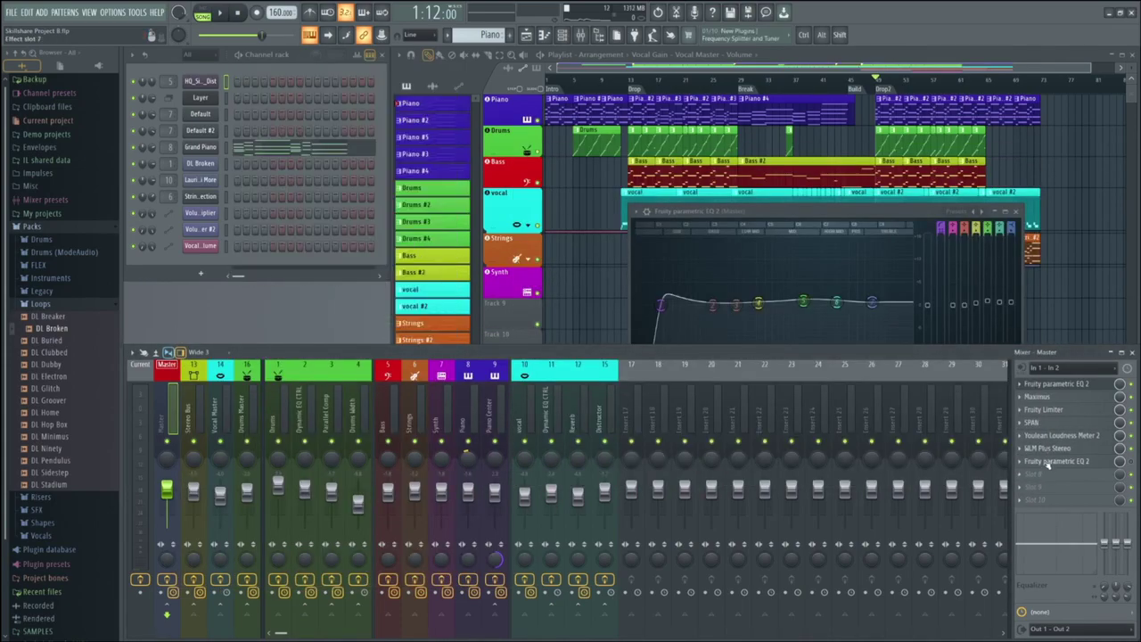
# Open Maximus on the Master track, play the second drop and watch its band and monitor displays
pyautogui.click(1039, 396)
pyautogui.press('space')
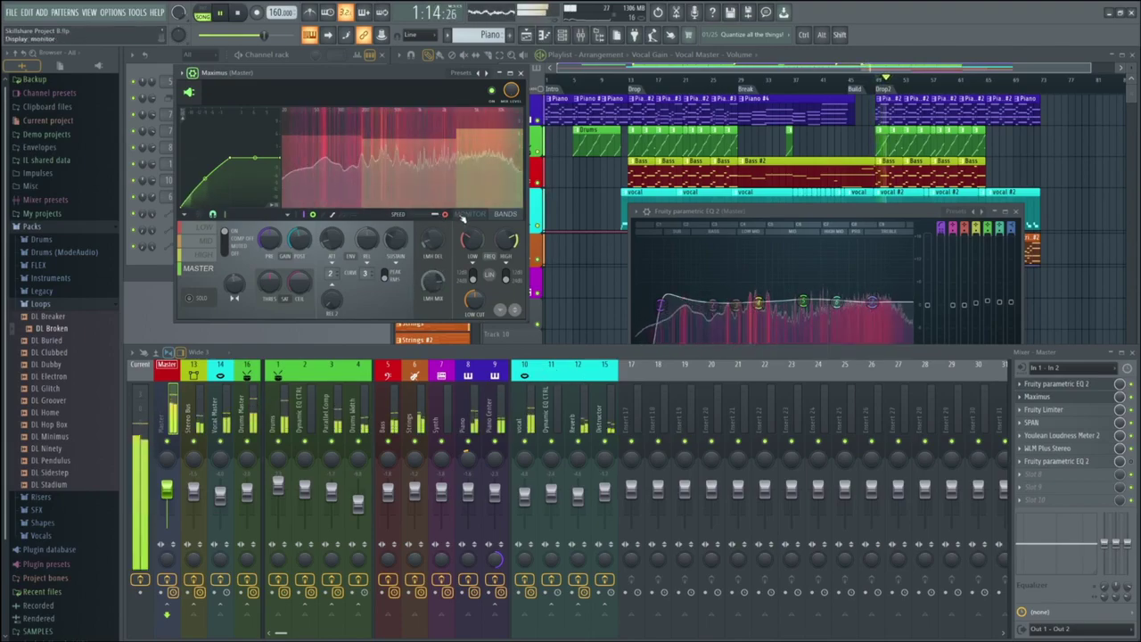
pyautogui.moveTo(299, 239)
pyautogui.press('space')
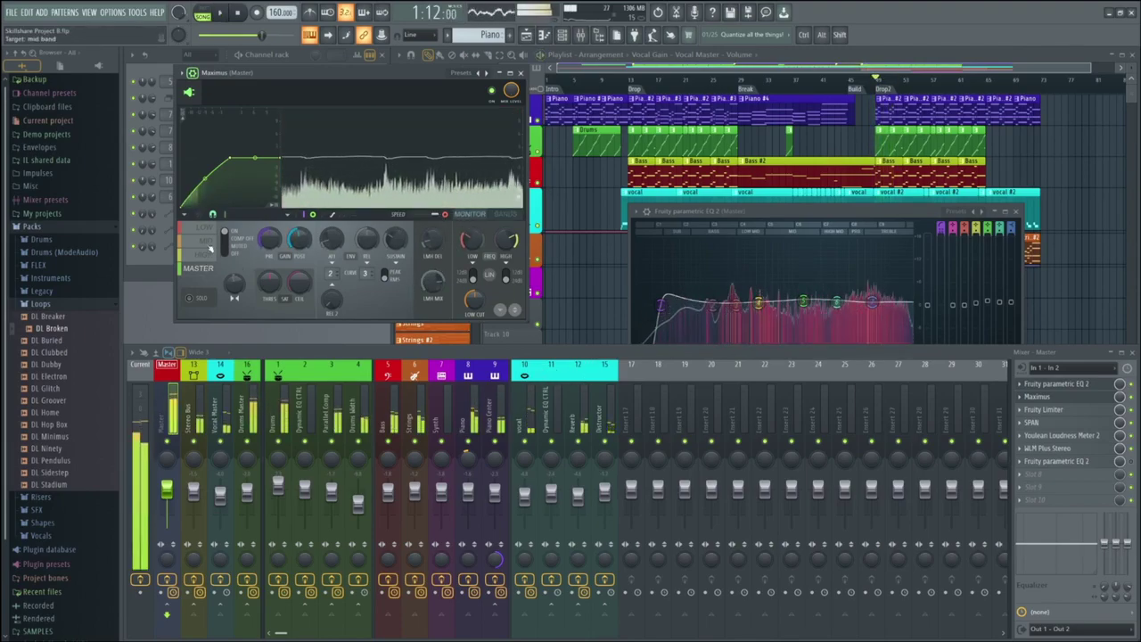
# Try raising the low band's pre gain to 5.7 dB and lowering its post gain to -5.4 dB in Maximus
pyautogui.click(203, 229)
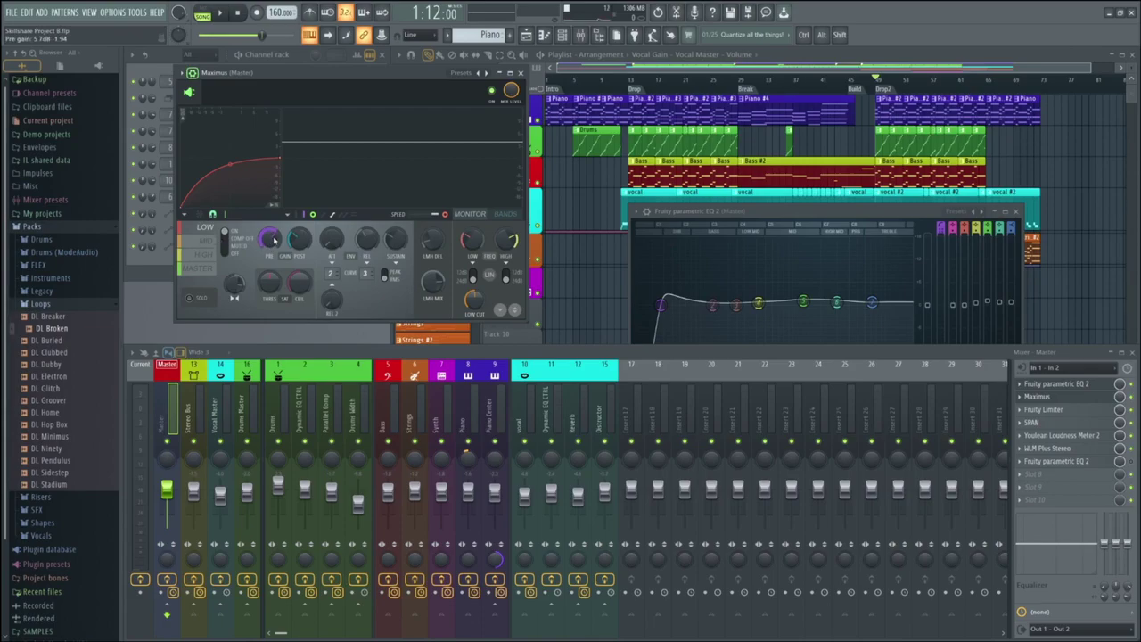
pyautogui.scroll(4, 272, 240)
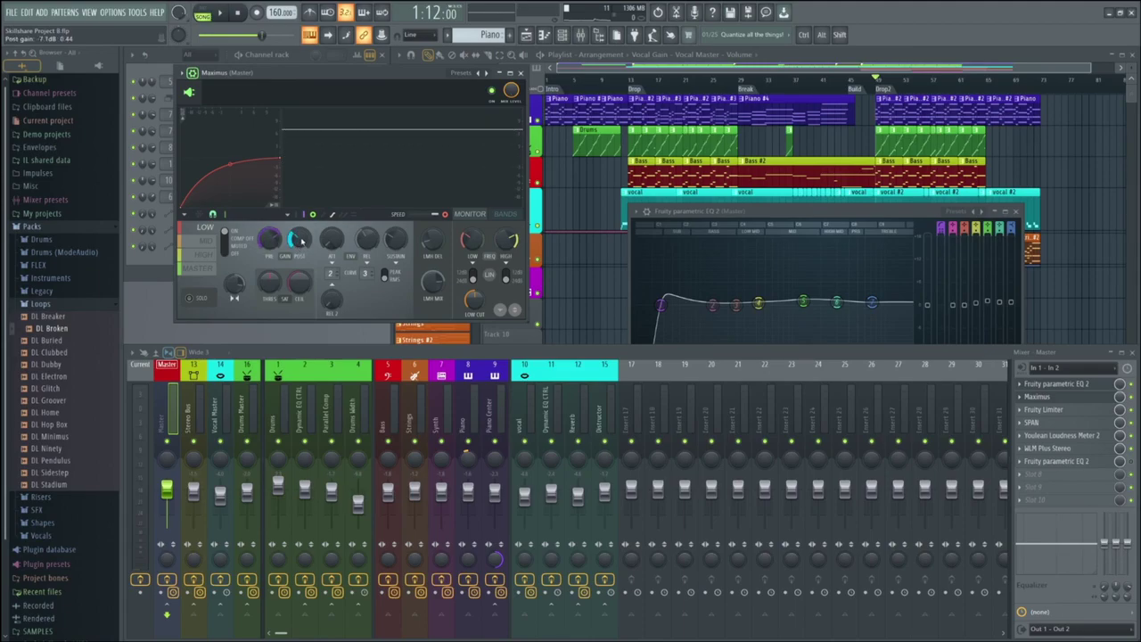
pyautogui.scroll(2, 300, 239)
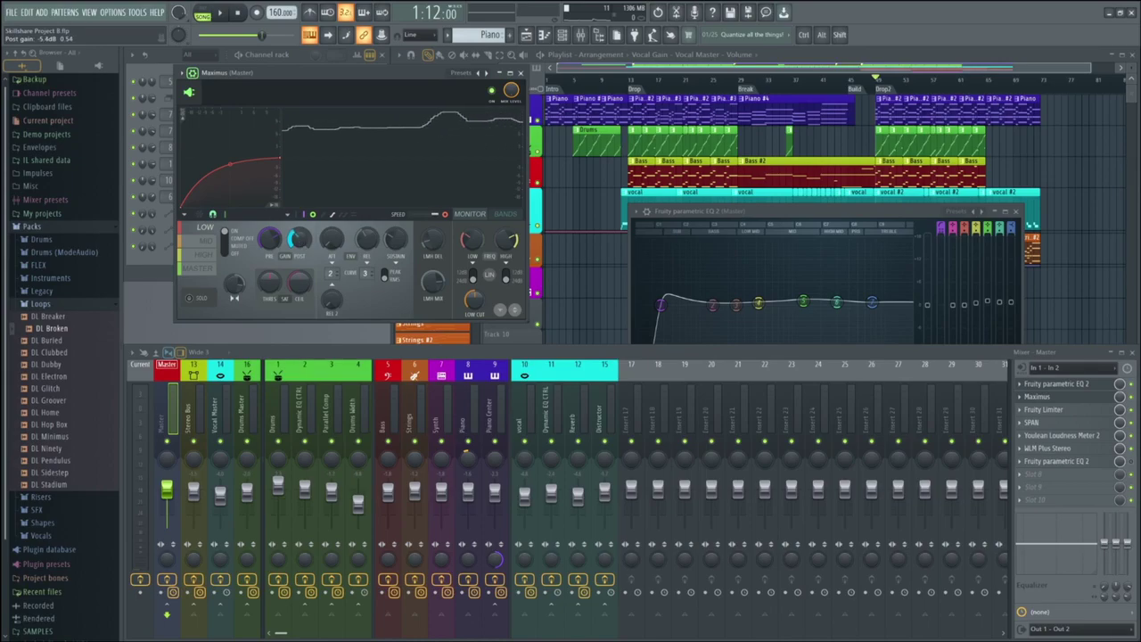
pyautogui.scroll(1, 301, 239)
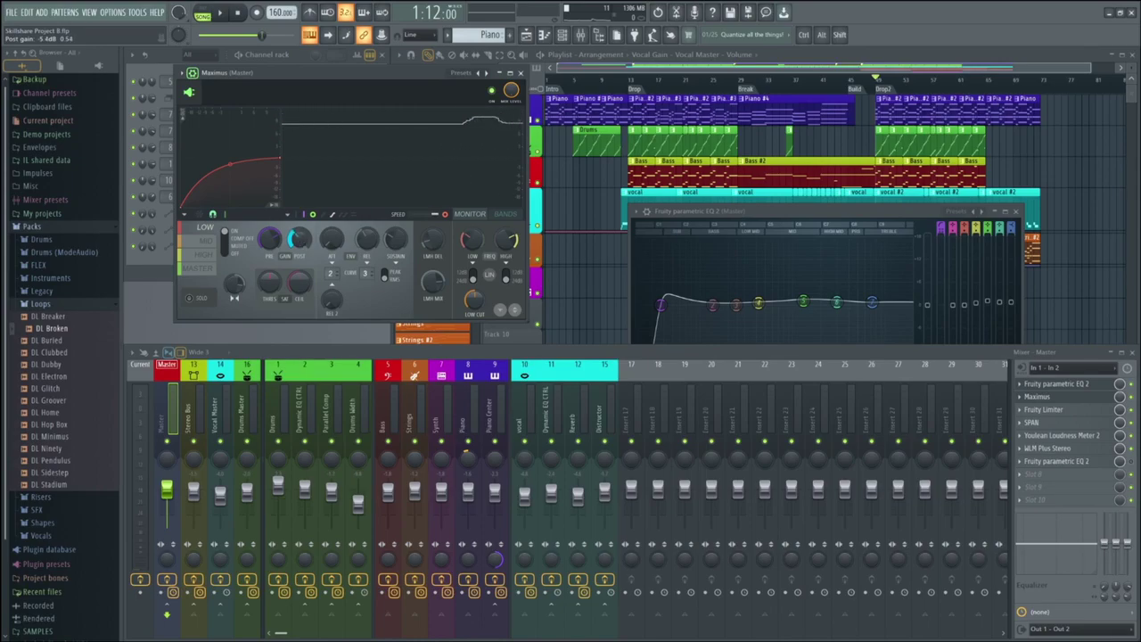
# Examine the mid, high, master and low bands in Maximus while playing the second drop
pyautogui.click(207, 241)
pyautogui.click(206, 256)
pyautogui.click(206, 229)
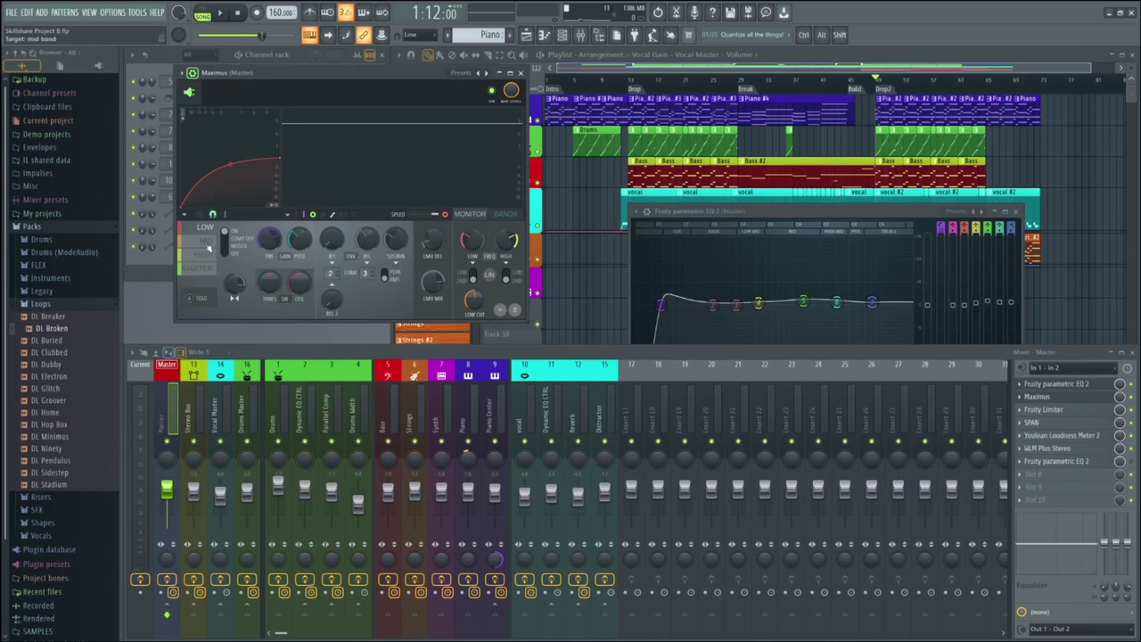
pyautogui.press('space')
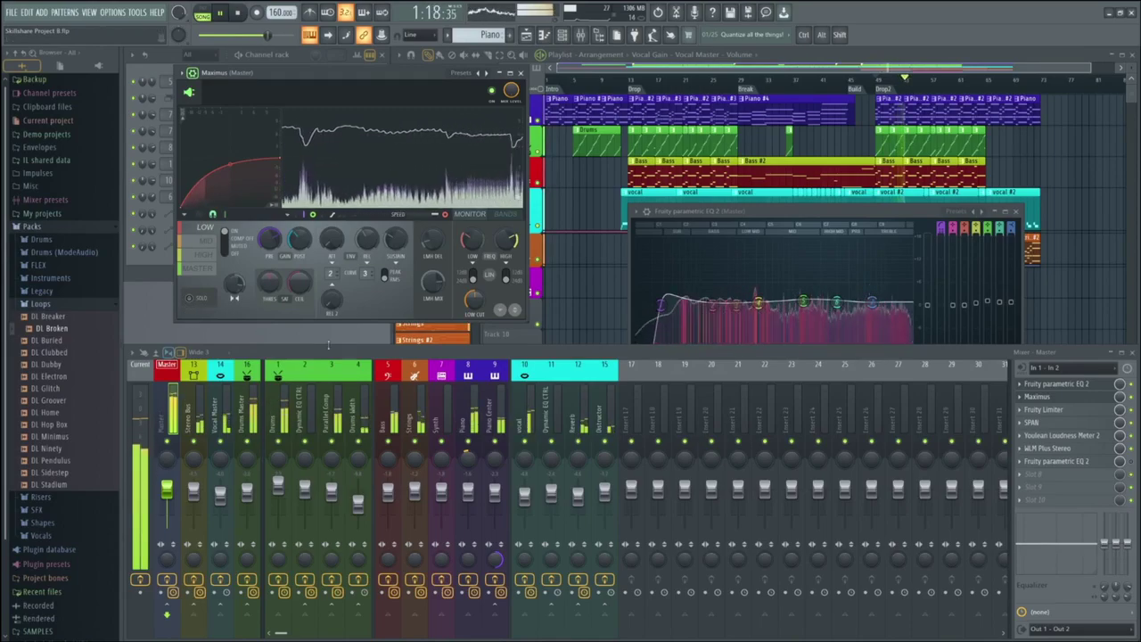
pyautogui.click(206, 240)
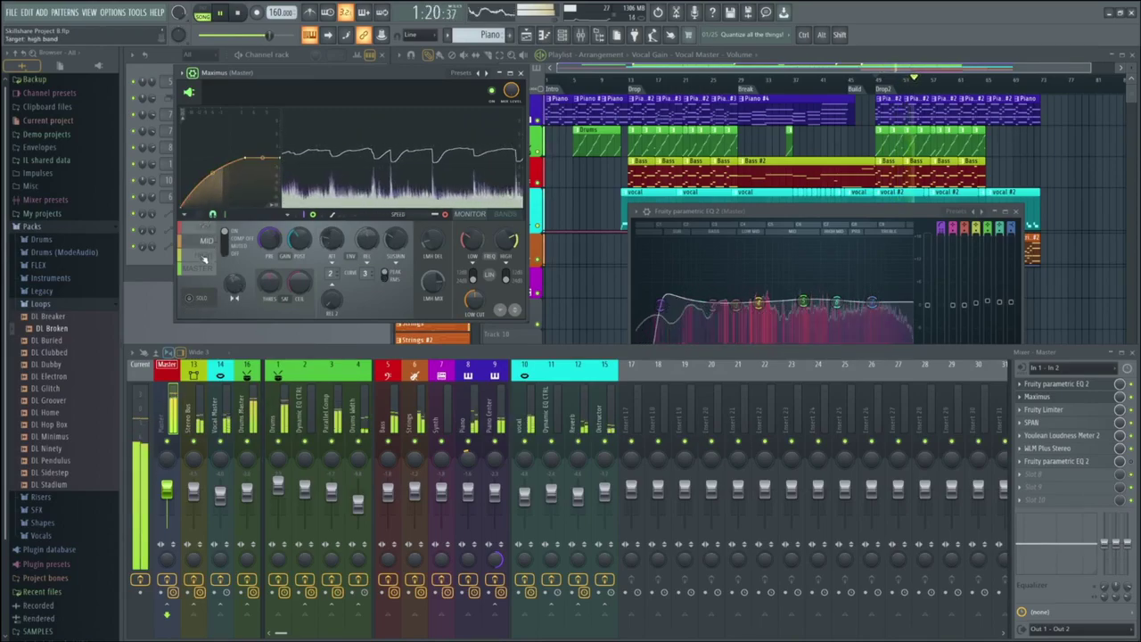
pyautogui.click(204, 255)
pyautogui.click(202, 270)
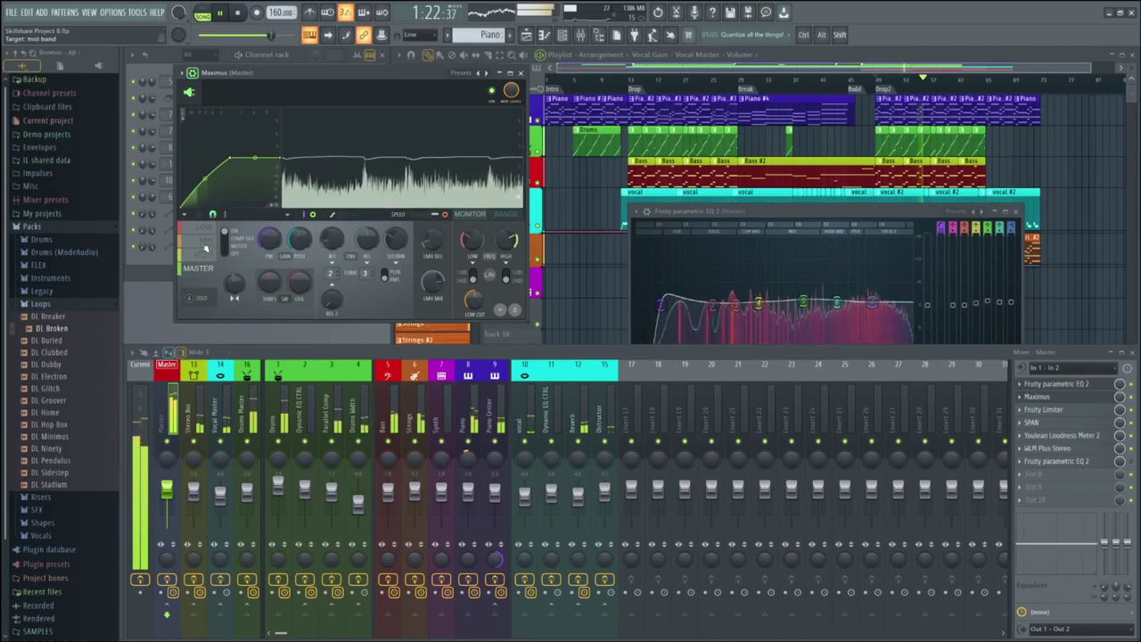
pyautogui.click(205, 228)
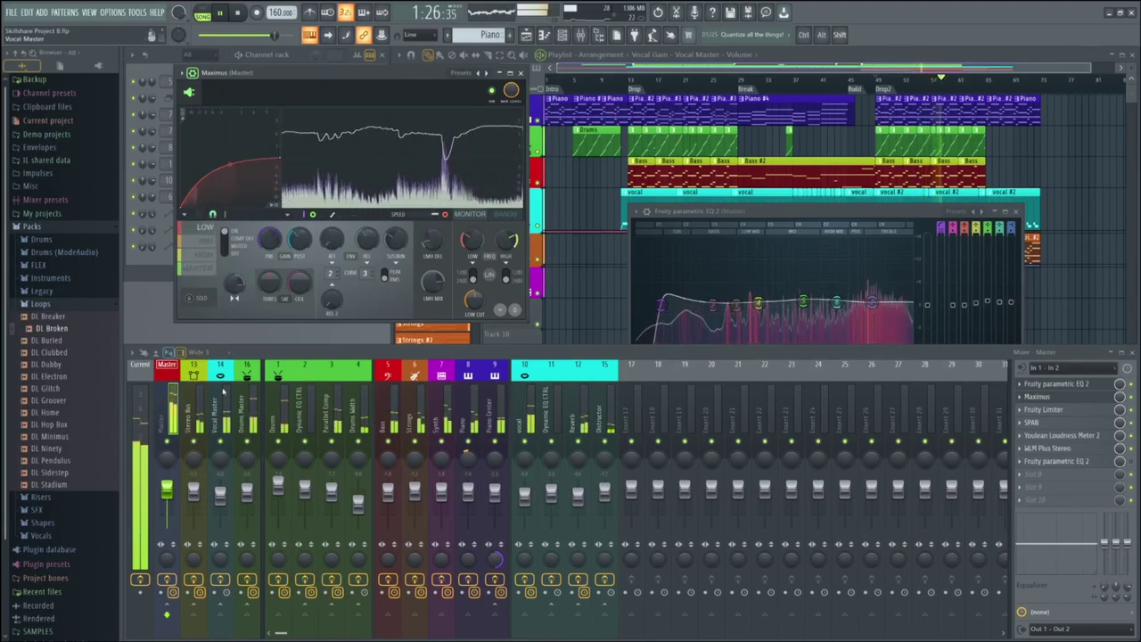
pyautogui.press('space')
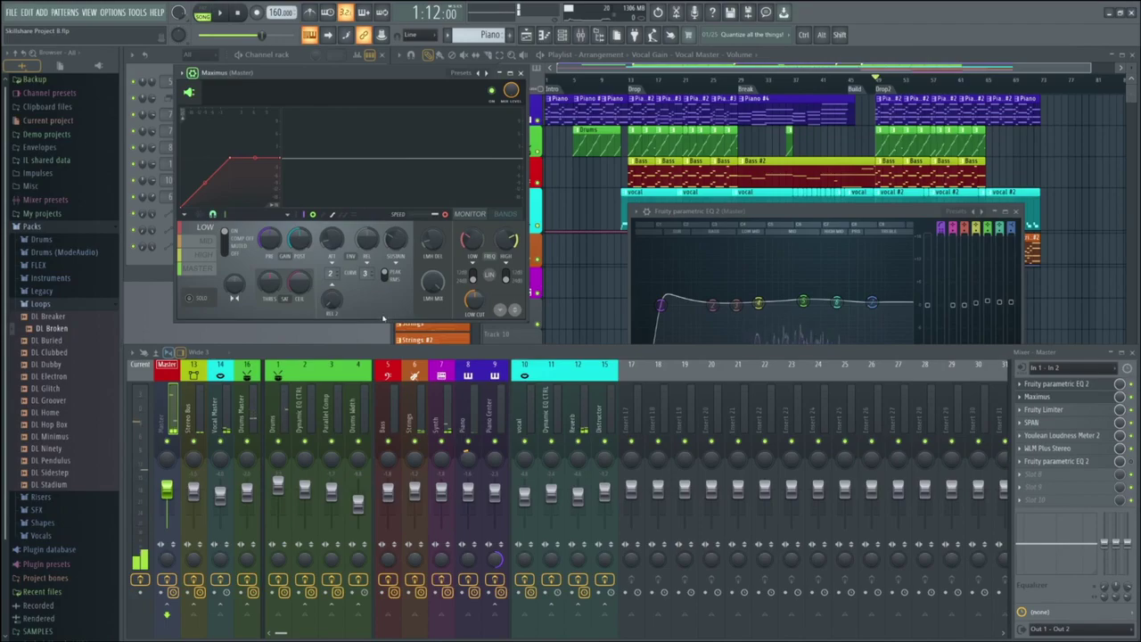
# Play the second drop with each Maximus A/B state to compare the default with the compressed settings
pyautogui.press('space')
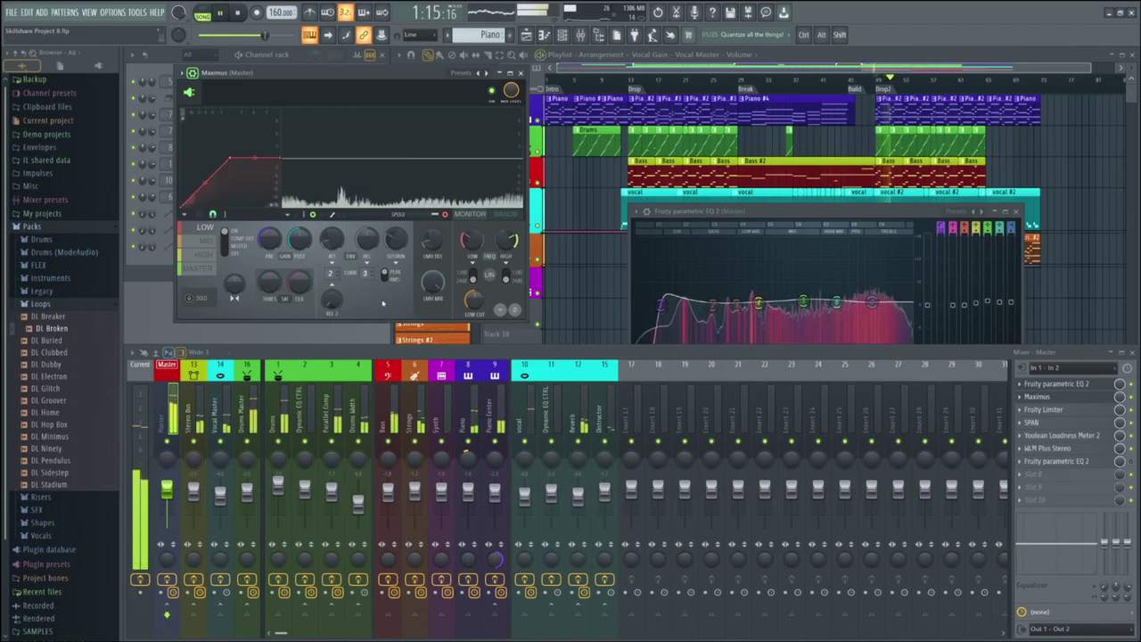
pyautogui.press('space')
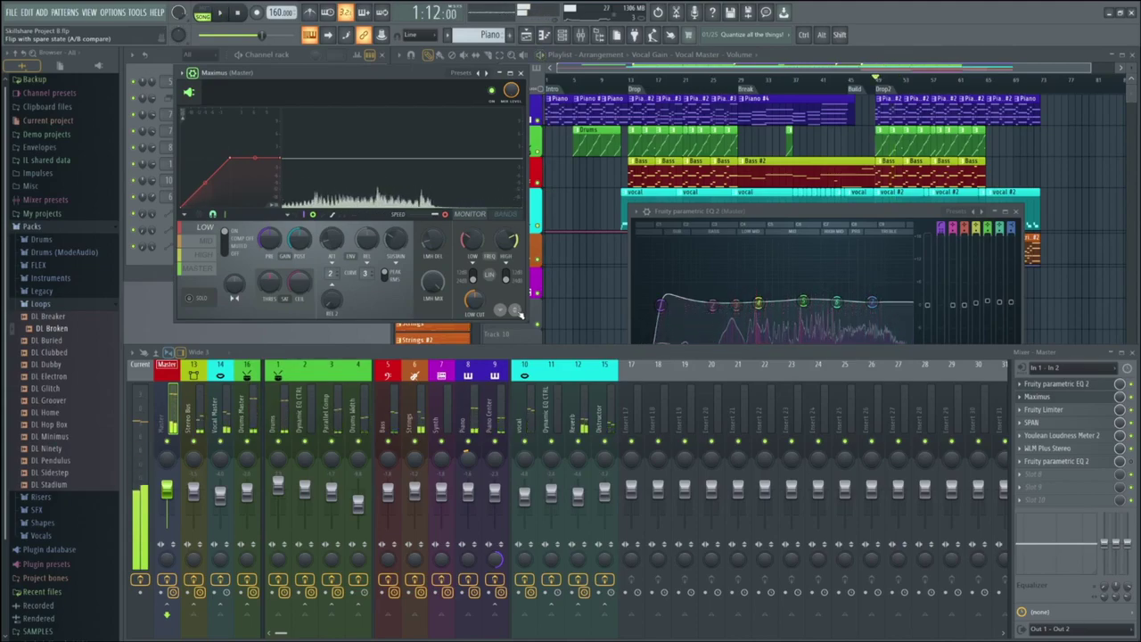
pyautogui.press('space')
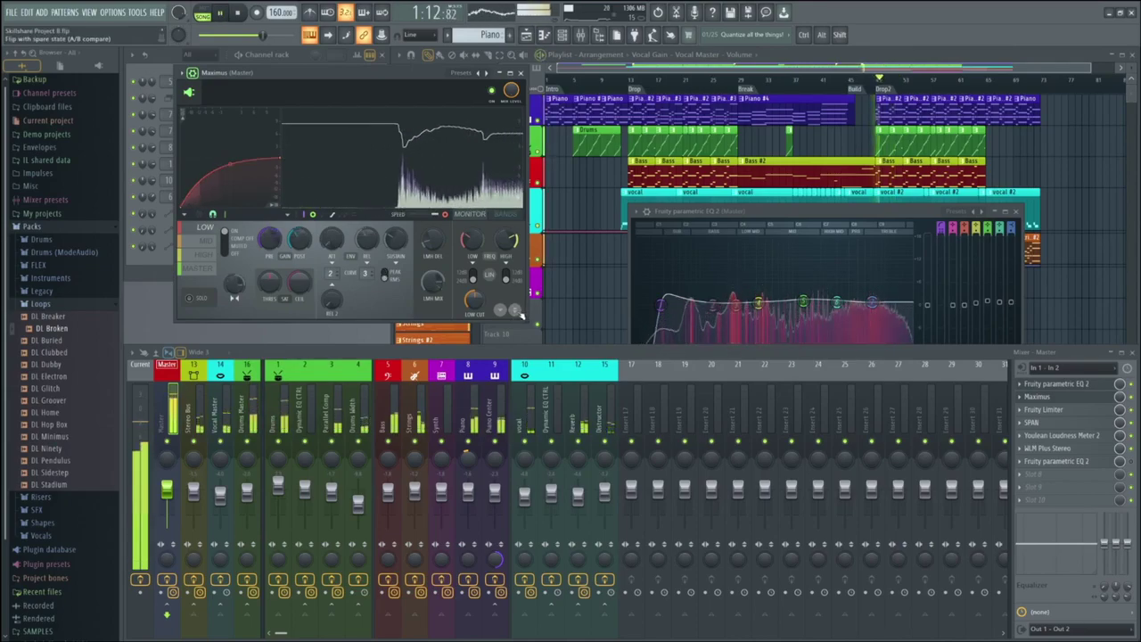
pyautogui.press('space')
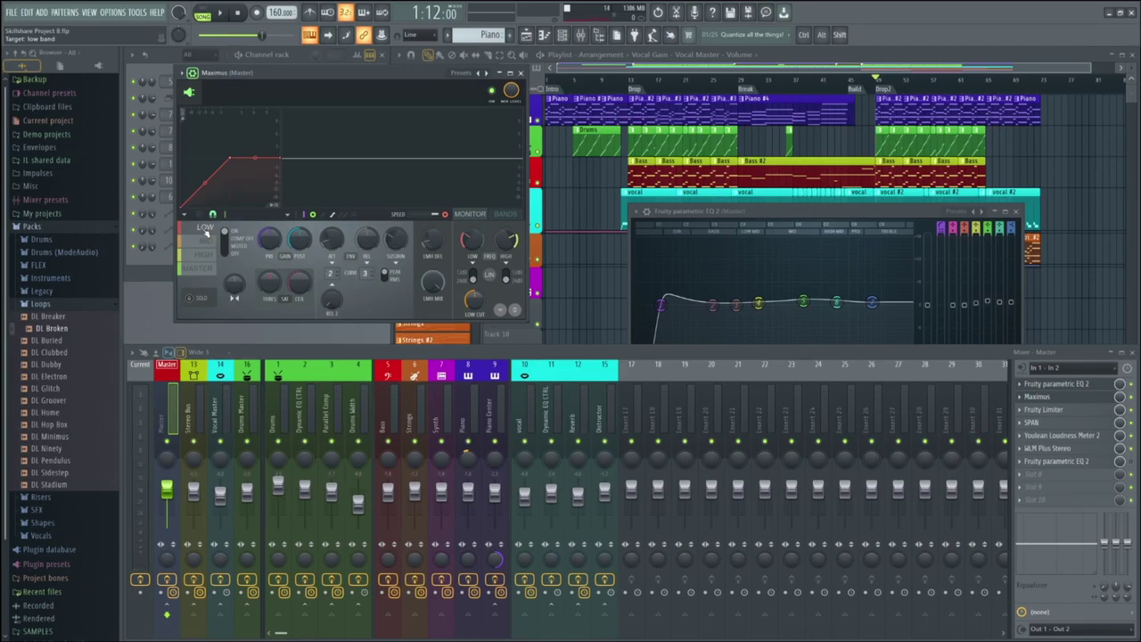
# Check the mid, high and master bands of Maximus in the default state
pyautogui.click(204, 242)
pyautogui.click(204, 254)
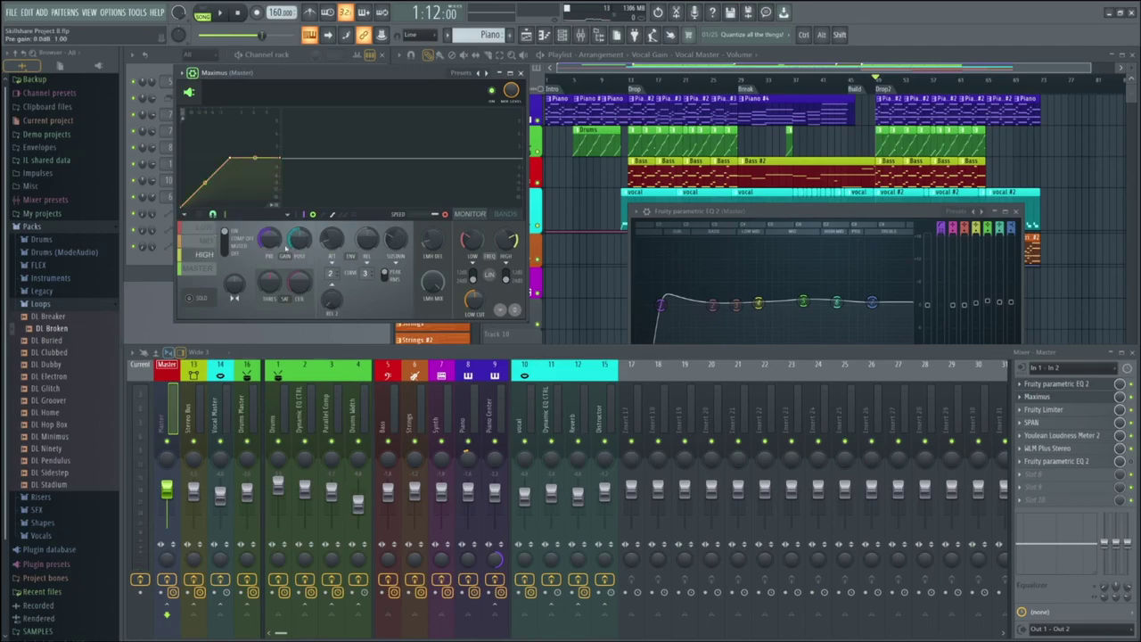
pyautogui.click(199, 269)
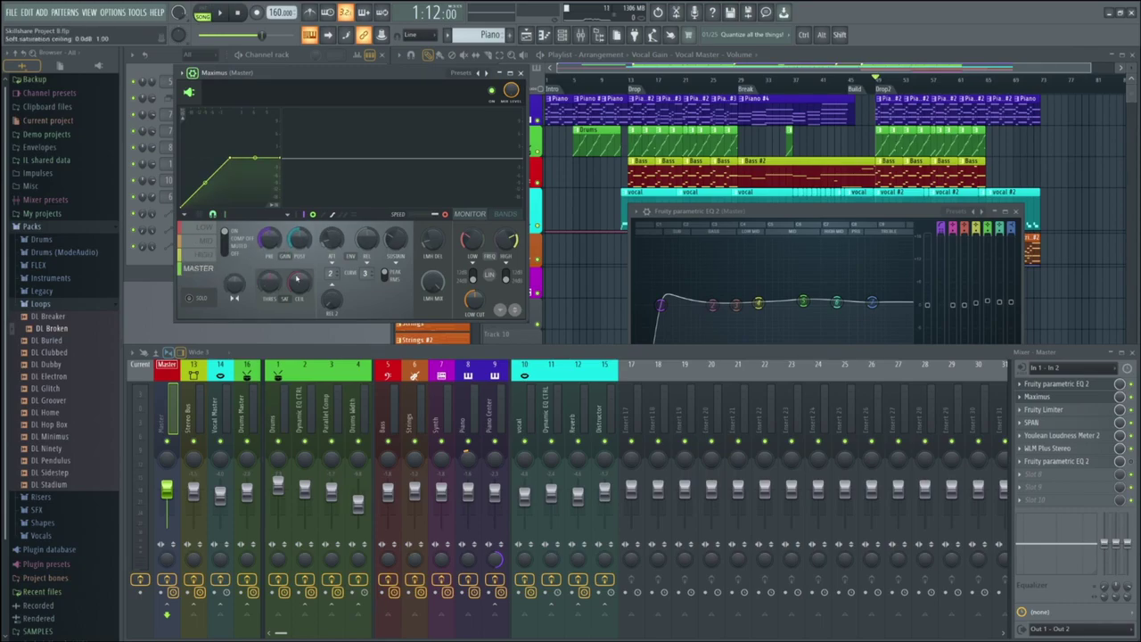
# Bend the low band's compression curve upward between its first two points while the second drop plays
pyautogui.click(204, 227)
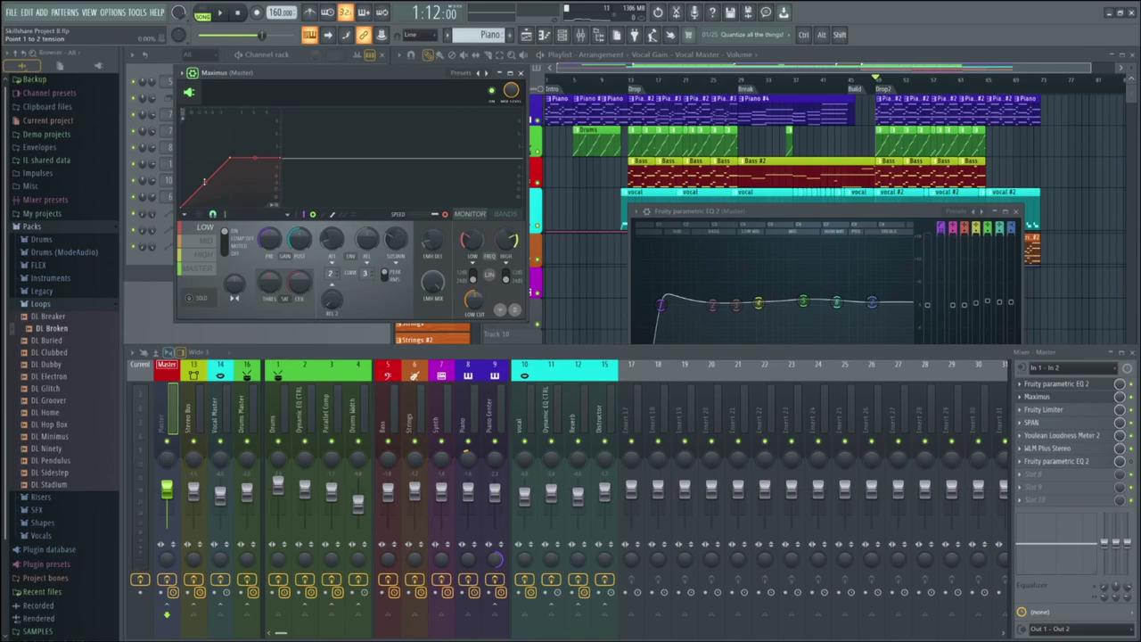
pyautogui.press('space')
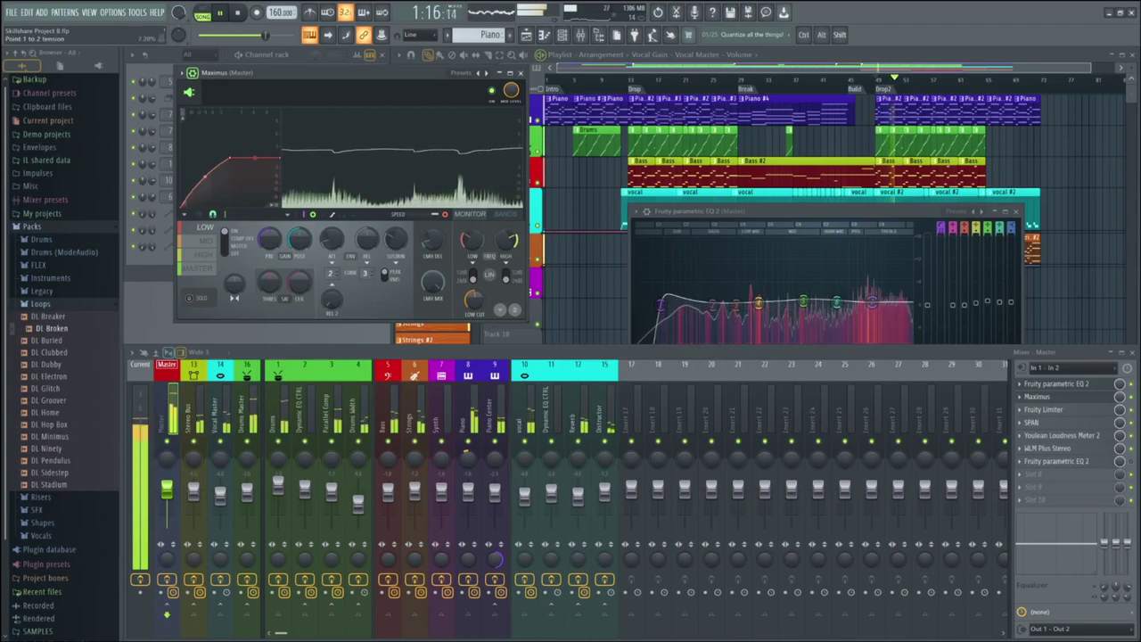
pyautogui.click(225, 250)
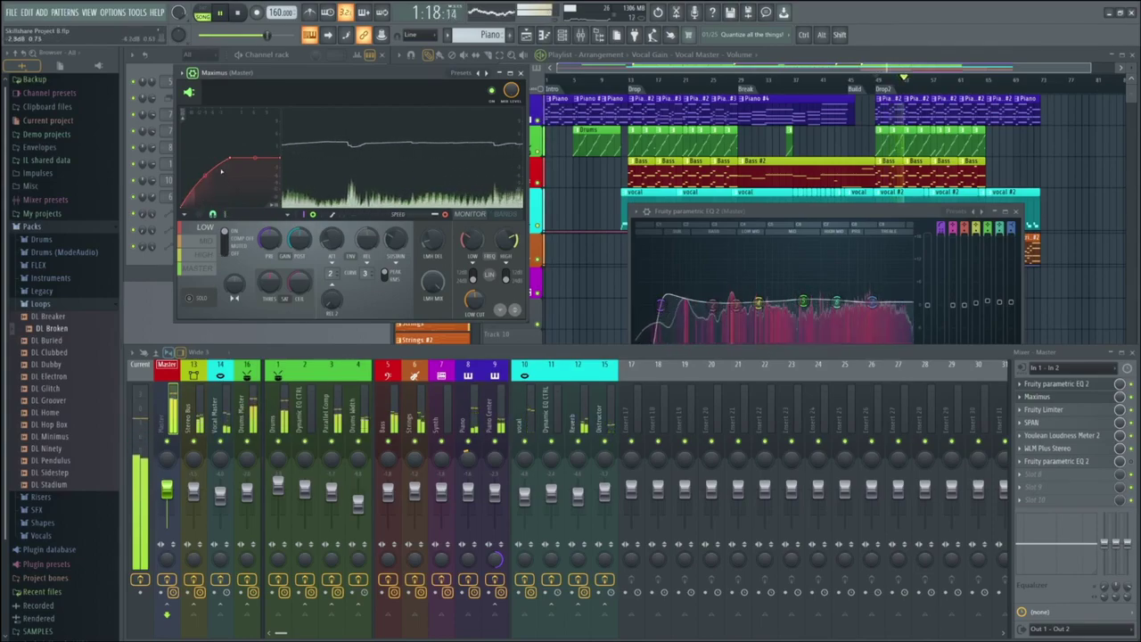
pyautogui.press('space')
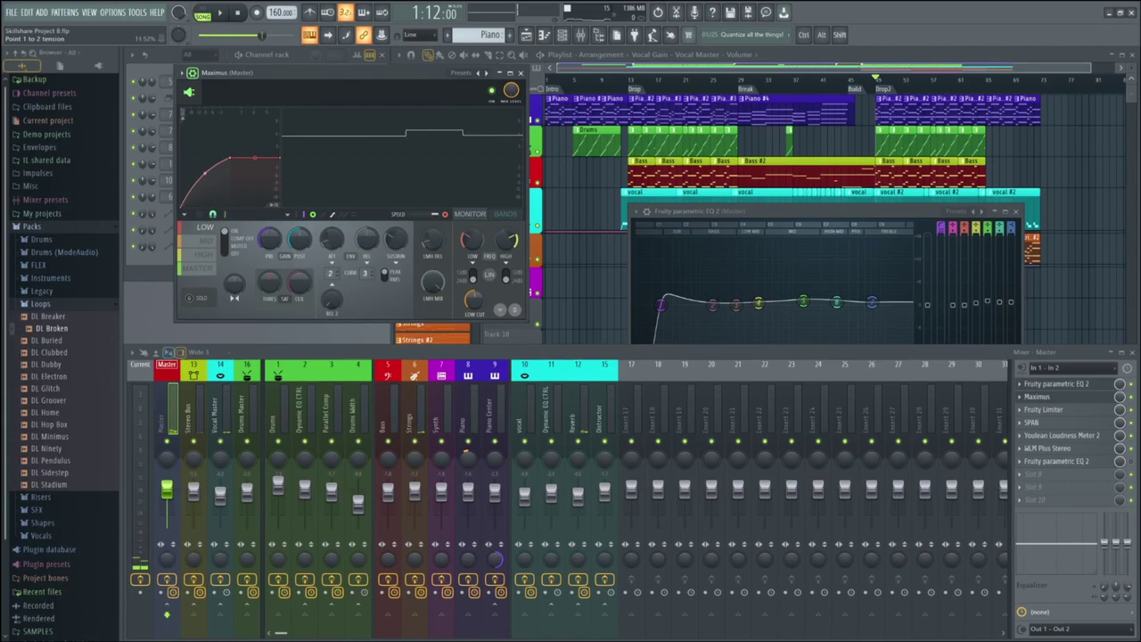
# Try bending the low band's curve downward between its first two points and play the drop to hear it
pyautogui.moveTo(207, 194)
pyautogui.mouseDown()
pyautogui.moveTo(206, 170)
pyautogui.moveTo(190, 189)
pyautogui.mouseUp()
pyautogui.press('space')
pyautogui.press('space')
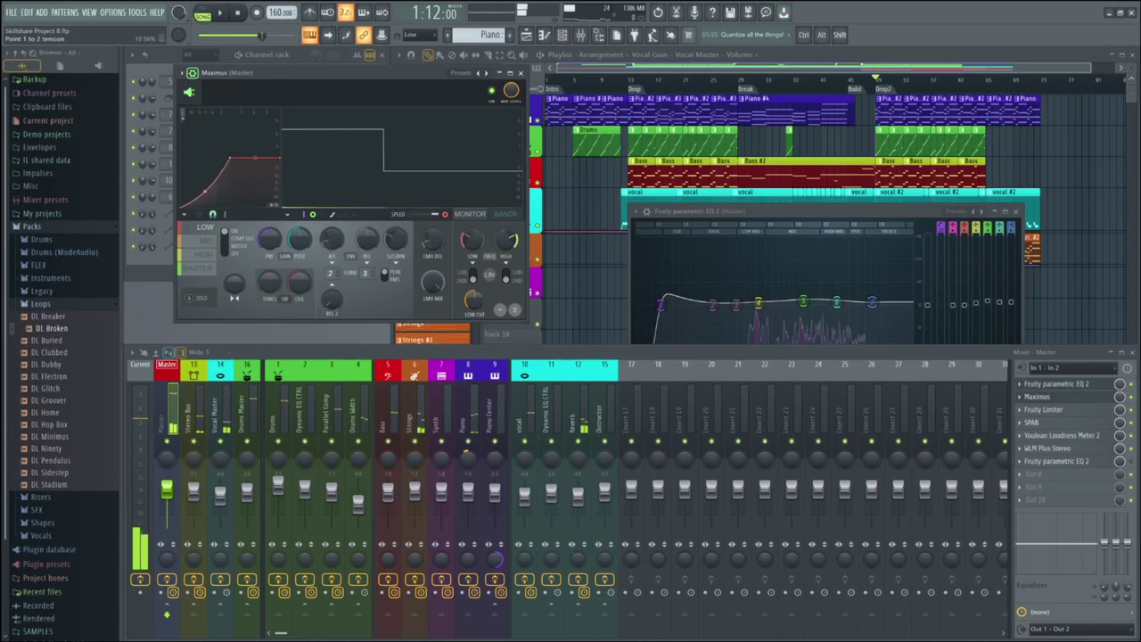
pyautogui.press('space')
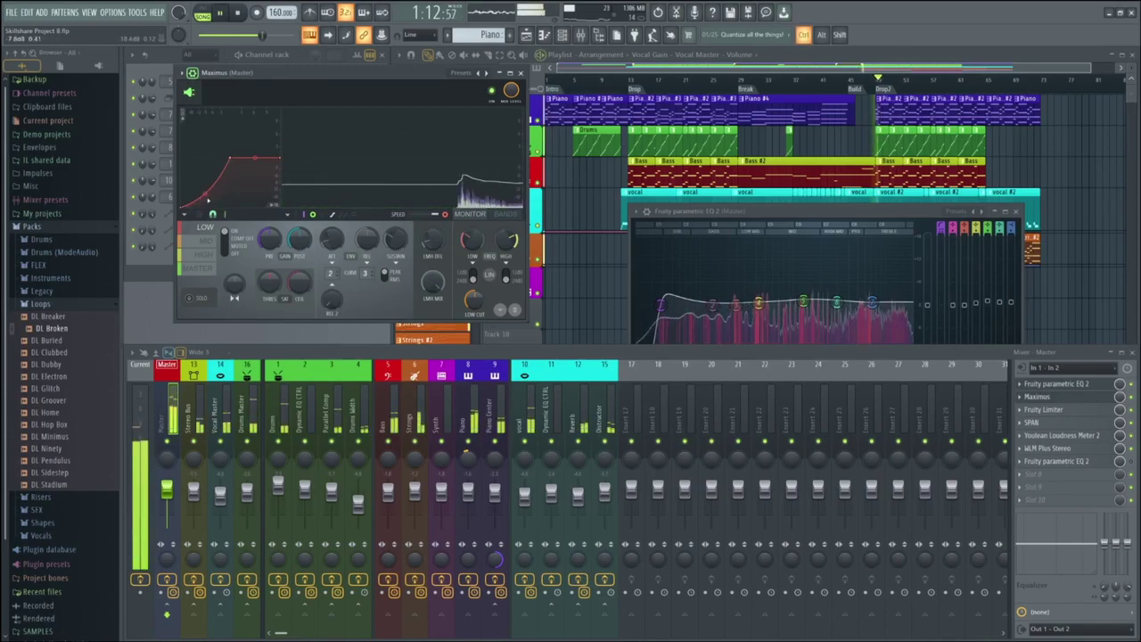
pyautogui.hotkey('ctrl', 'space')
pyautogui.press('space')
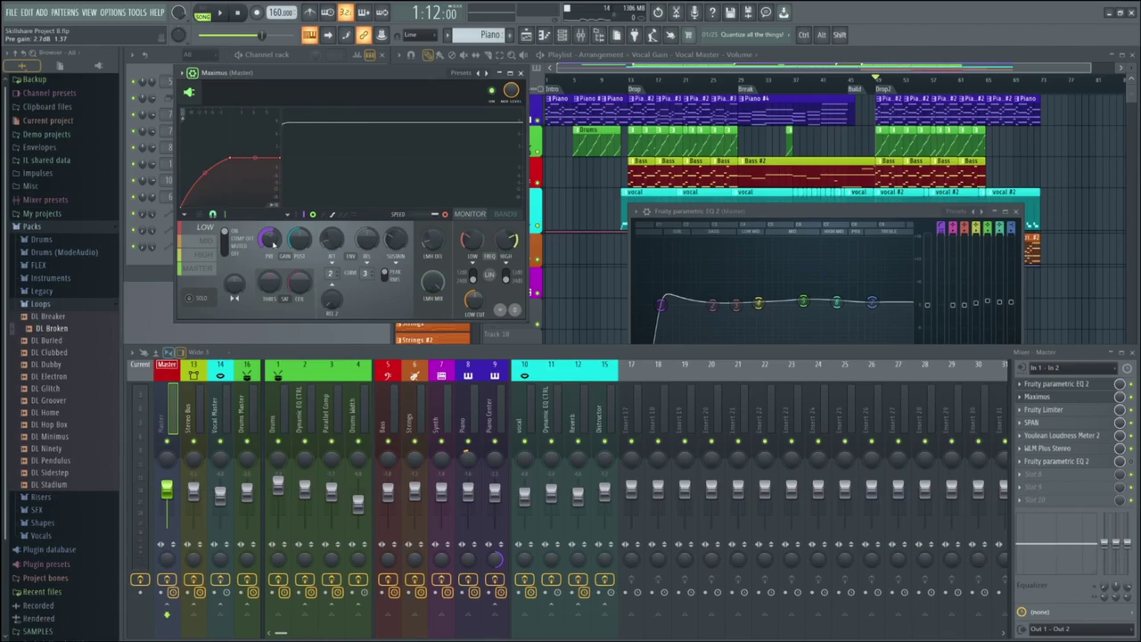
# Set the low band's attack time to about 6.5 ms and its post gain to -5.7 dB during playback
pyautogui.press('space')
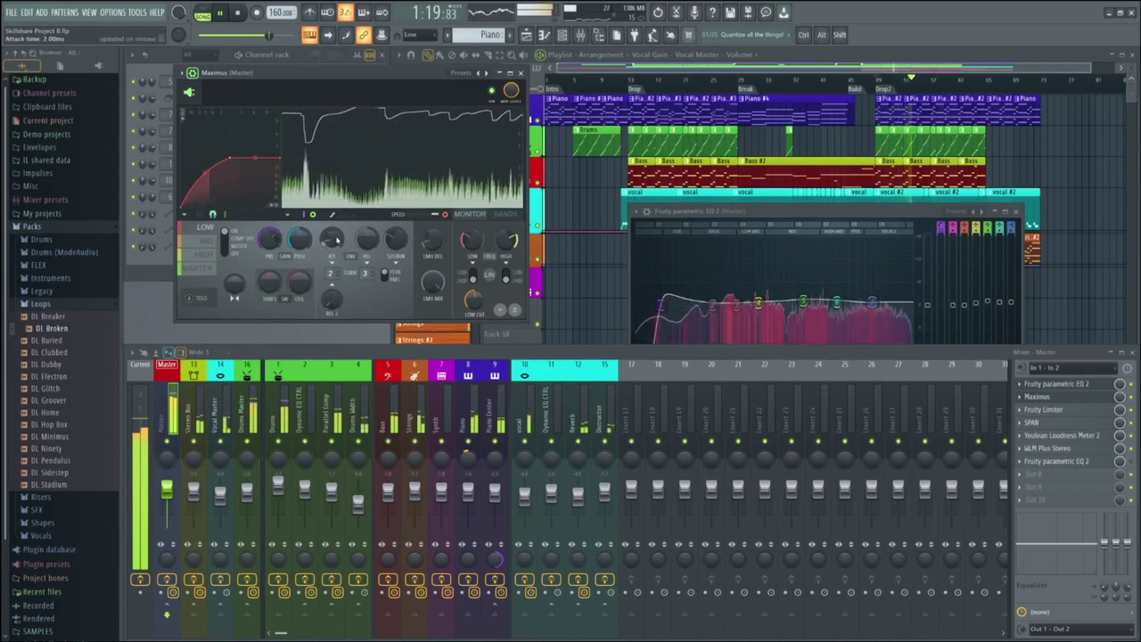
pyautogui.moveTo(335, 241); pyautogui.dragTo(336, 223)
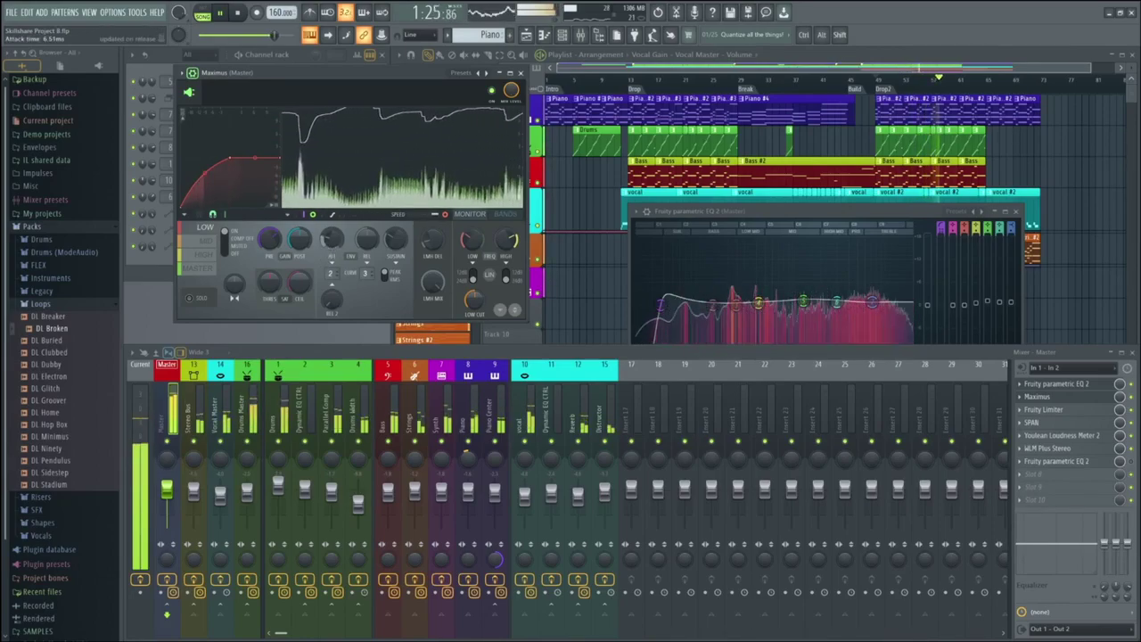
pyautogui.moveTo(299, 237); pyautogui.dragTo(299, 252)
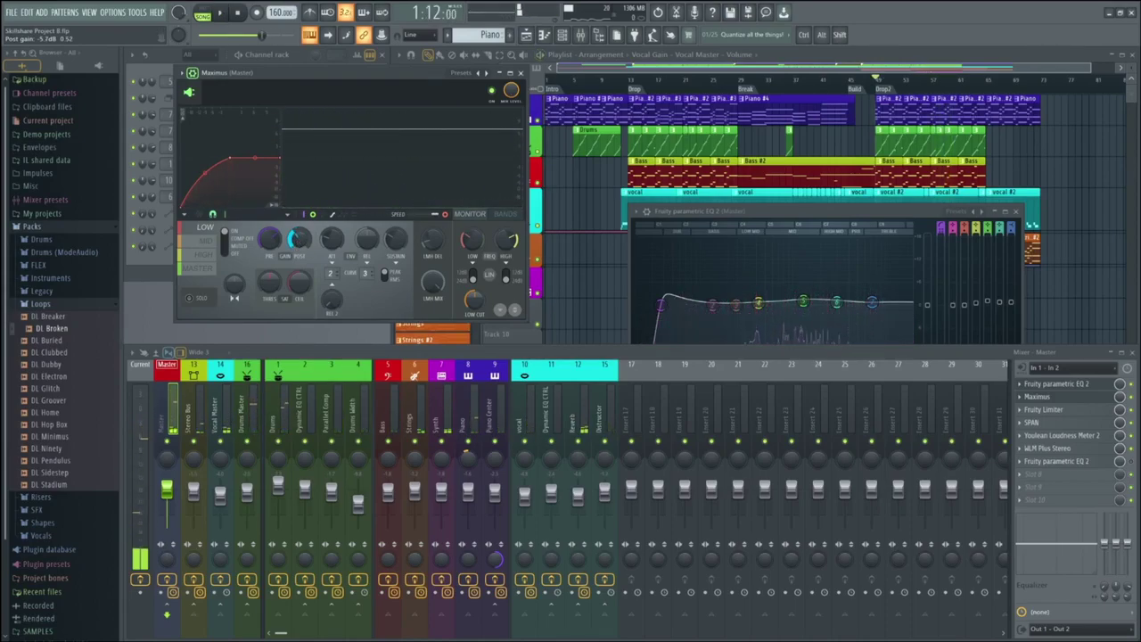
# Compare the low band's compression with the default state during playback and raise its post gain slightly
pyautogui.press('space')
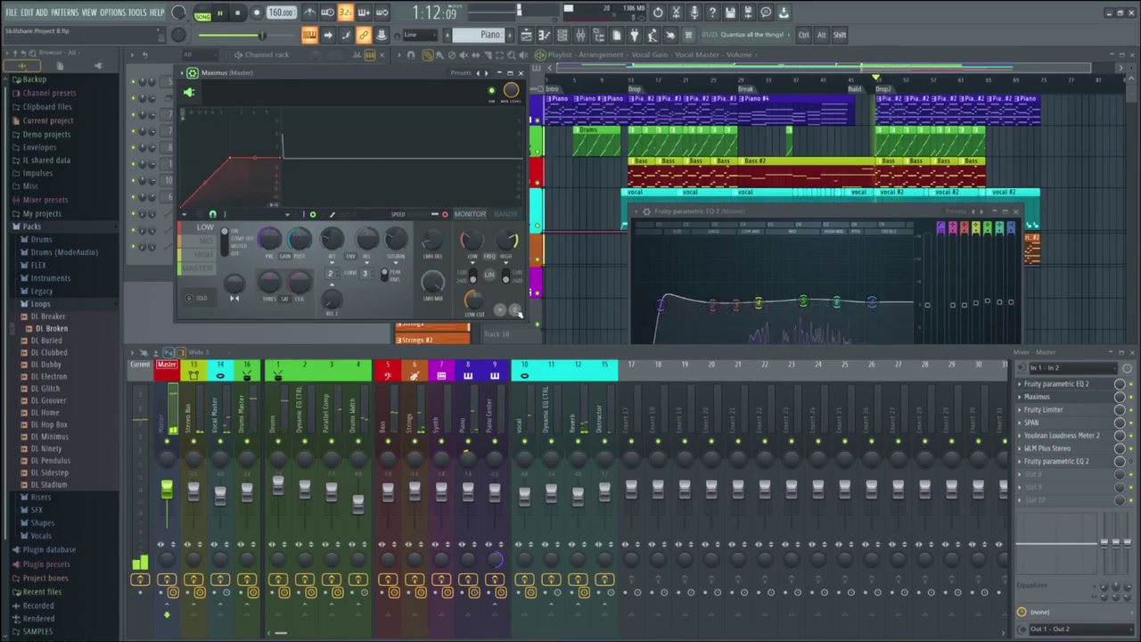
pyautogui.press('space')
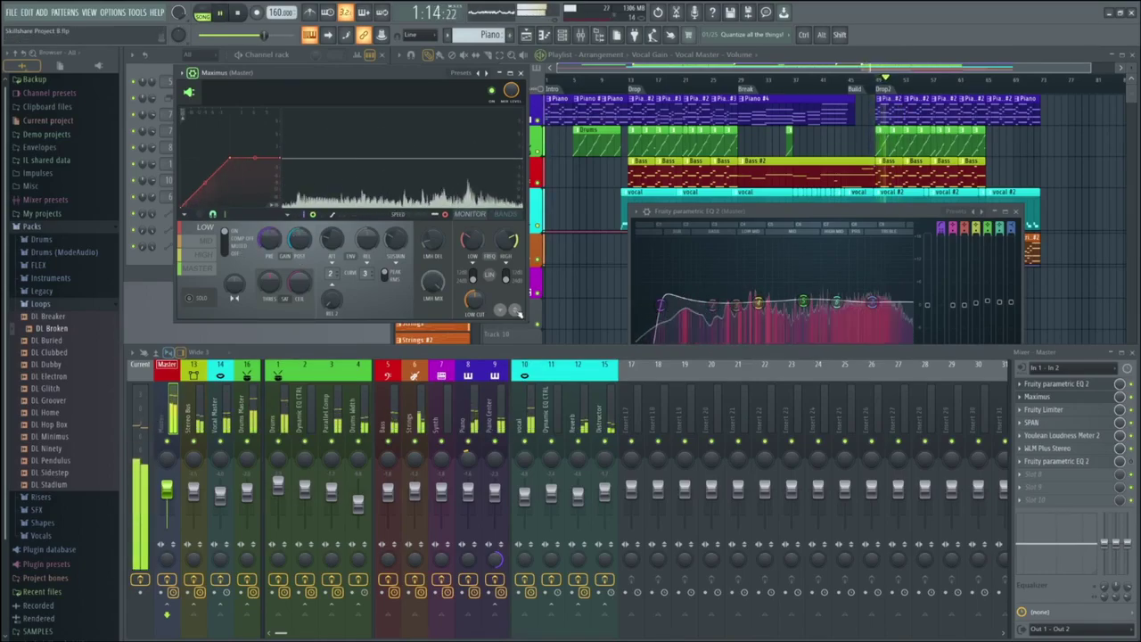
pyautogui.moveTo(300, 238); pyautogui.dragTo(299, 228)
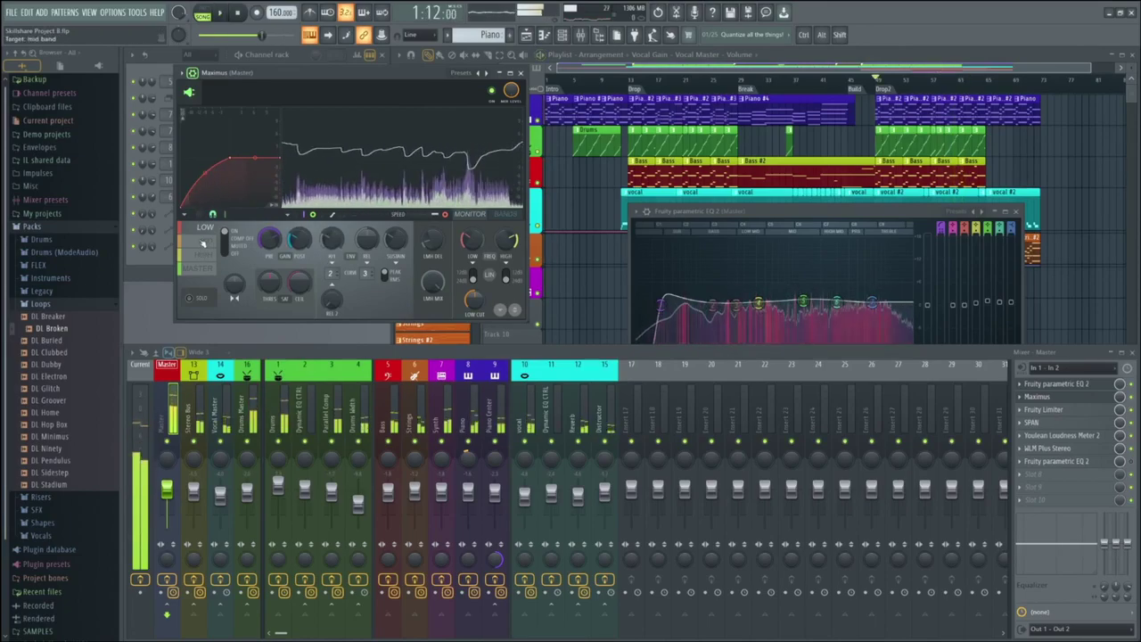
# Bend the mid band's compression curve upward between its first two points while the second drop plays
pyautogui.click(206, 241)
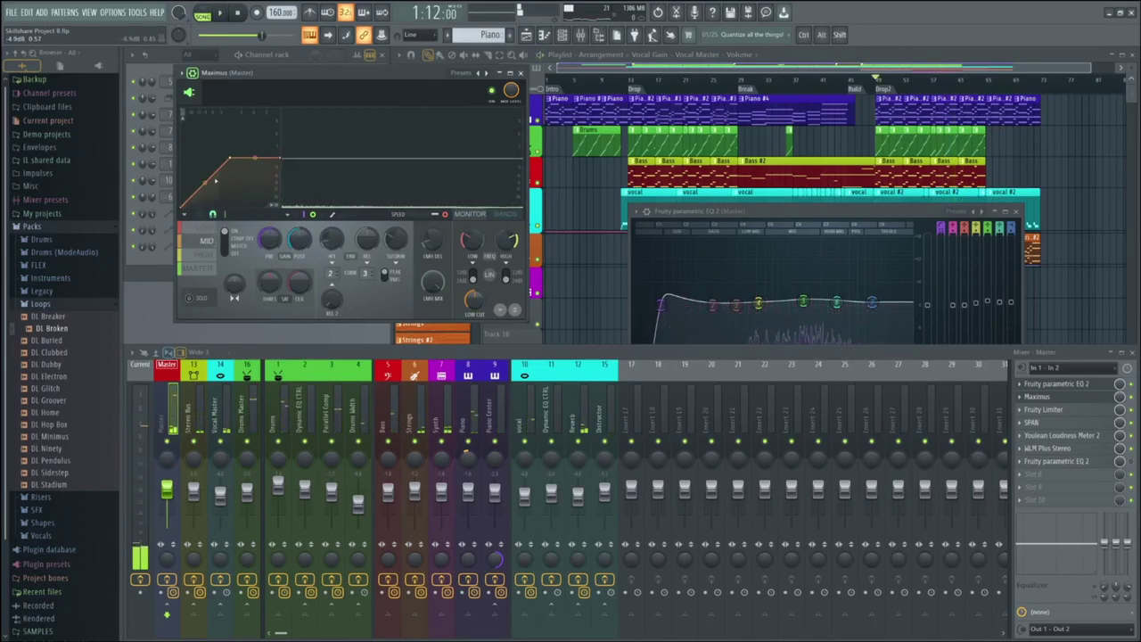
pyautogui.press('space')
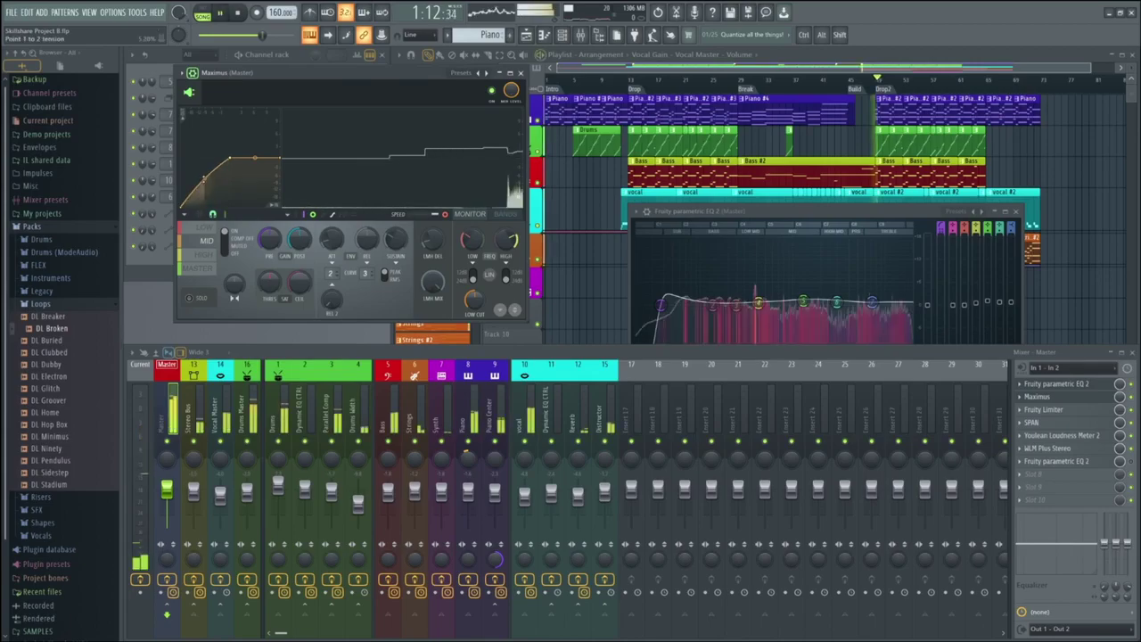
pyautogui.moveTo(205, 171); pyautogui.dragTo(205, 175)
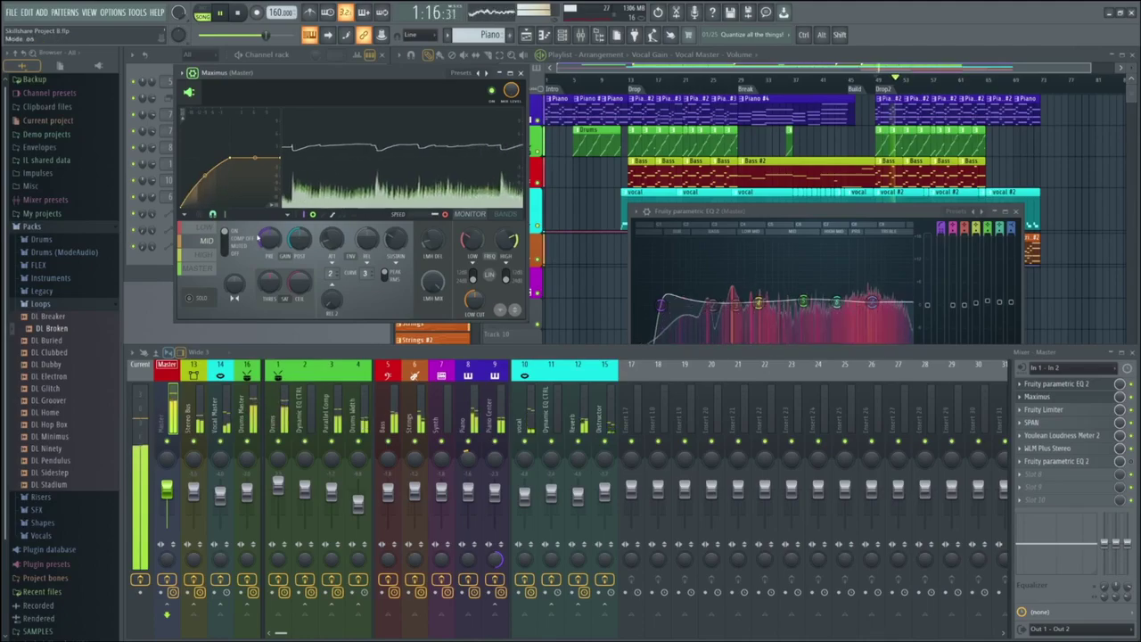
# Raise the mid band's pre gain to 4.5 dB and adjust its attack time during playback
pyautogui.scroll(-3, 299, 238)
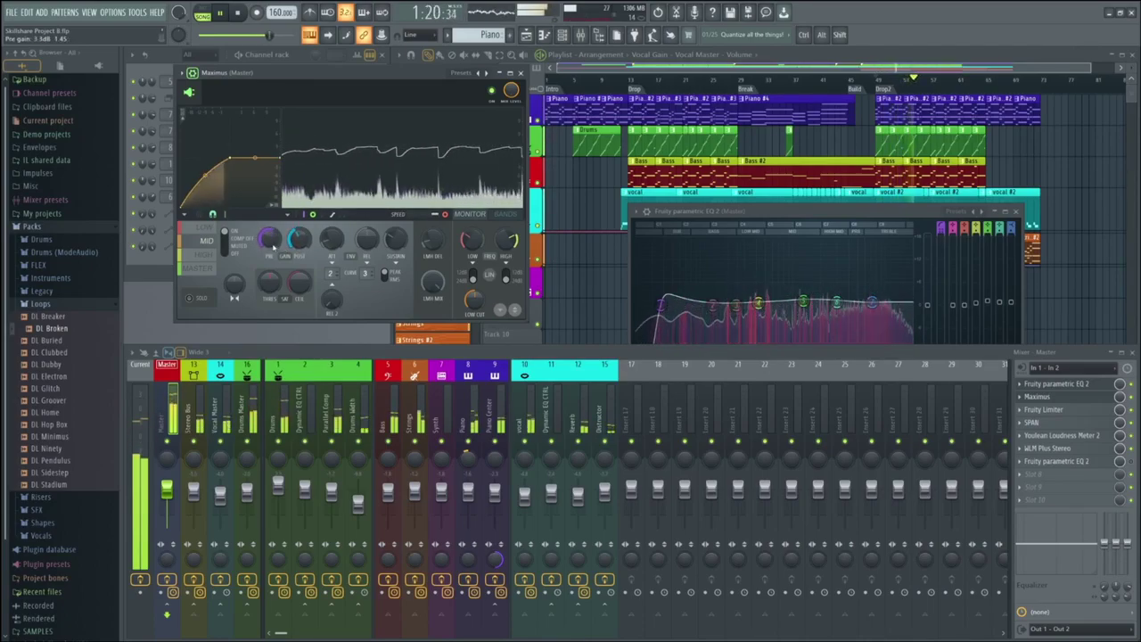
pyautogui.scroll(2, 268, 238)
pyautogui.scroll(-1, 268, 238)
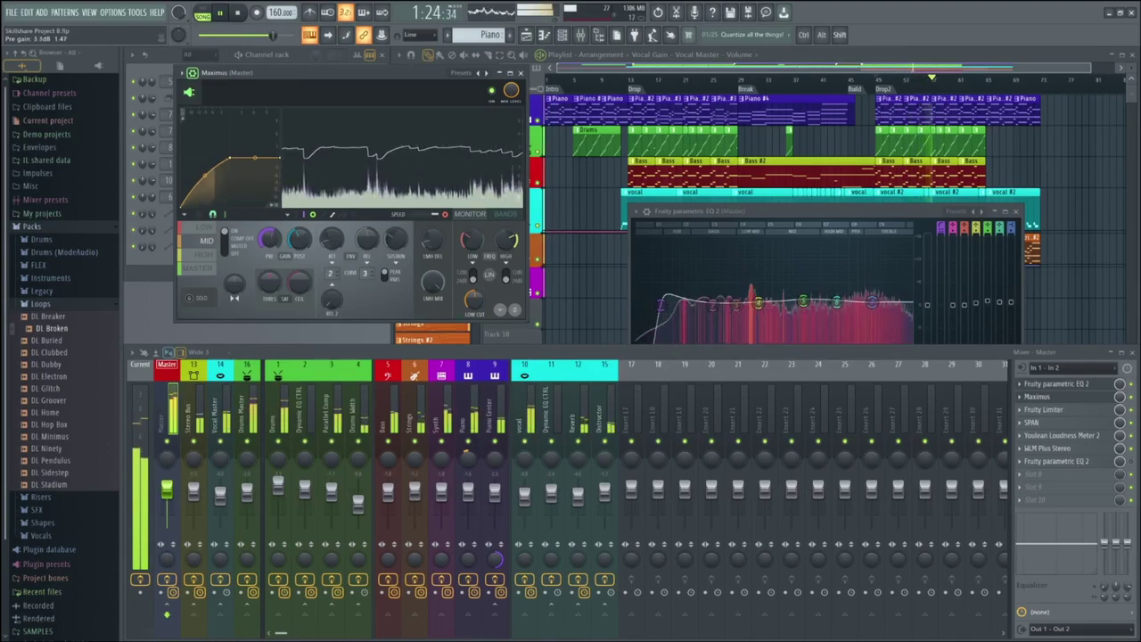
pyautogui.scroll(2, 268, 238)
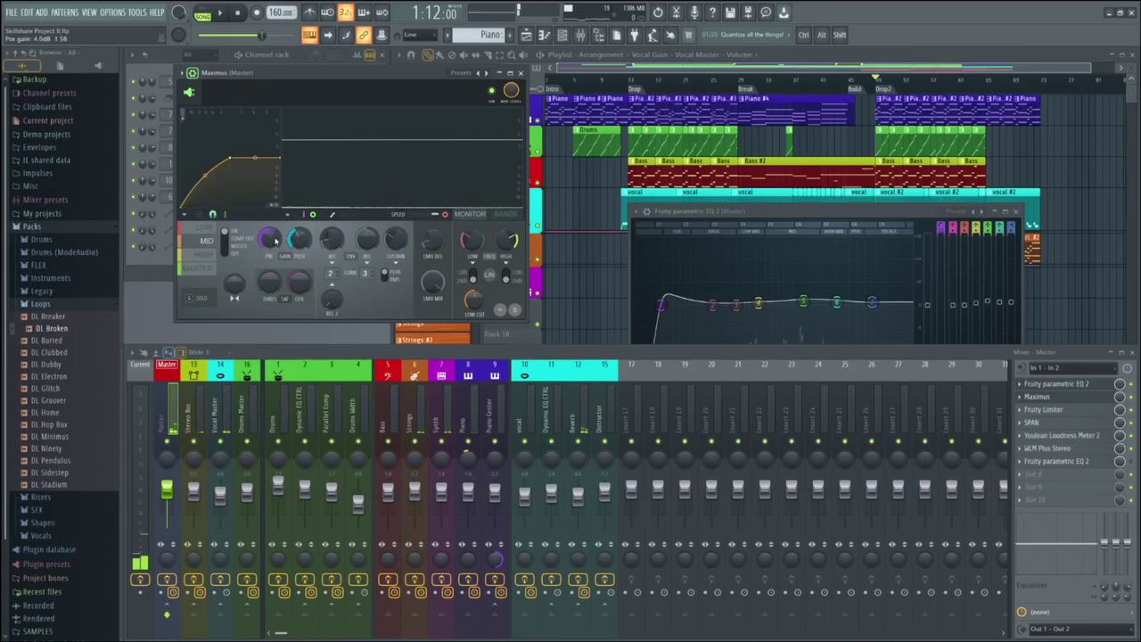
pyautogui.press('space')
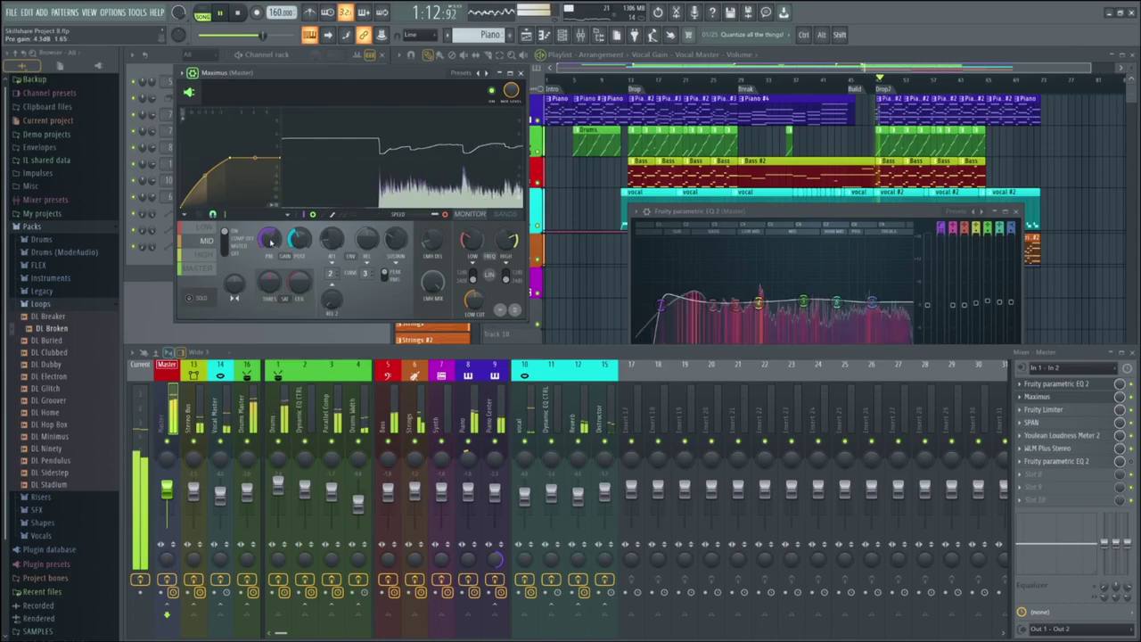
pyautogui.moveTo(330, 245)
pyautogui.mouseDown()
pyautogui.moveTo(330, 228)
pyautogui.moveTo(332, 250)
pyautogui.moveTo(270, 237)
pyautogui.moveTo(331, 238)
pyautogui.mouseUp()
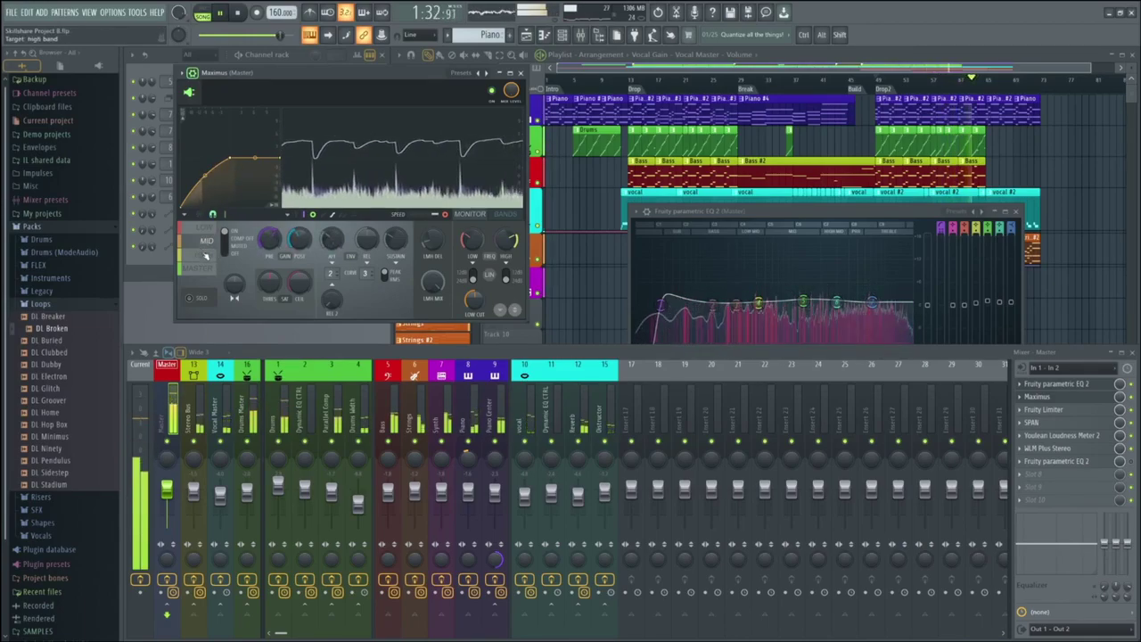
pyautogui.press('space')
# Bend the high band's compression curve upward between its first two points and audition the second drop
pyautogui.click(205, 255)
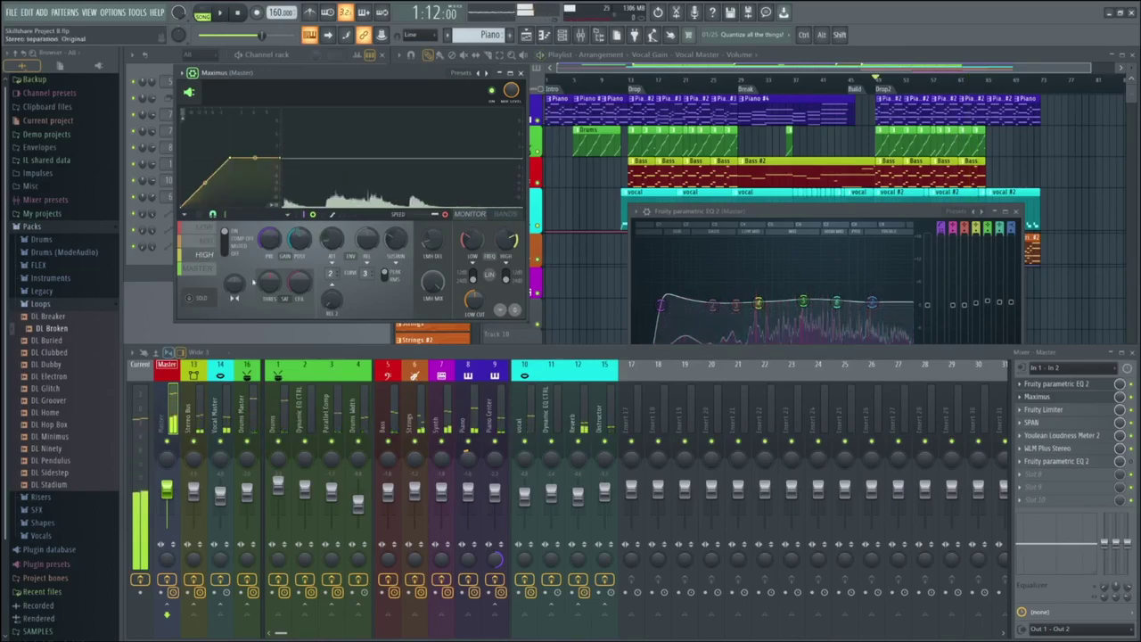
pyautogui.moveTo(204, 184); pyautogui.dragTo(205, 178)
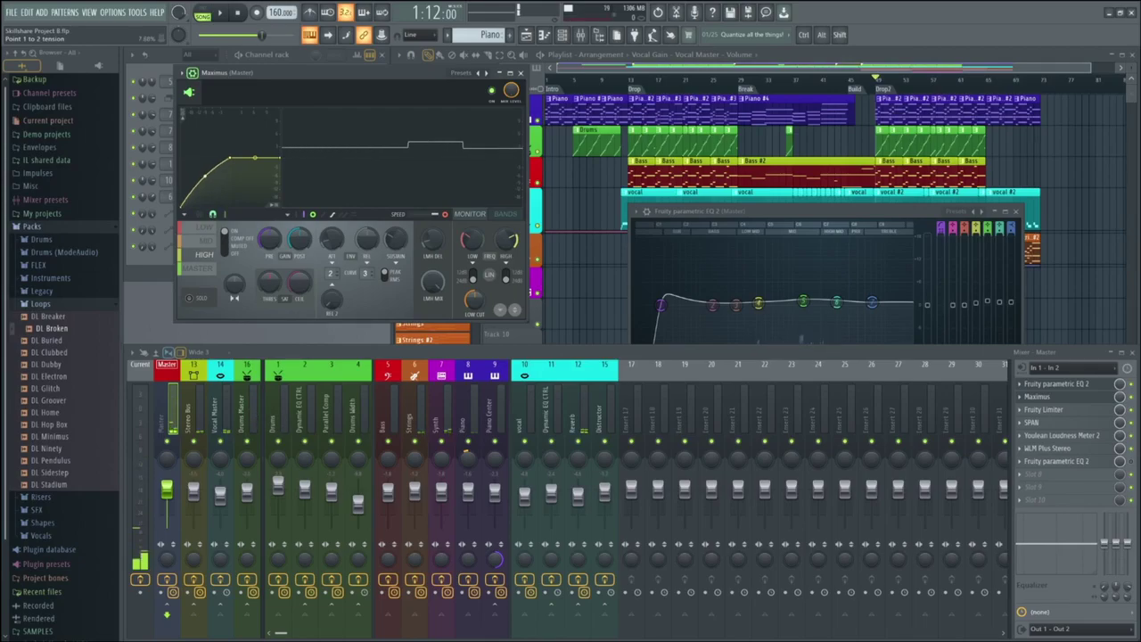
pyautogui.press('space')
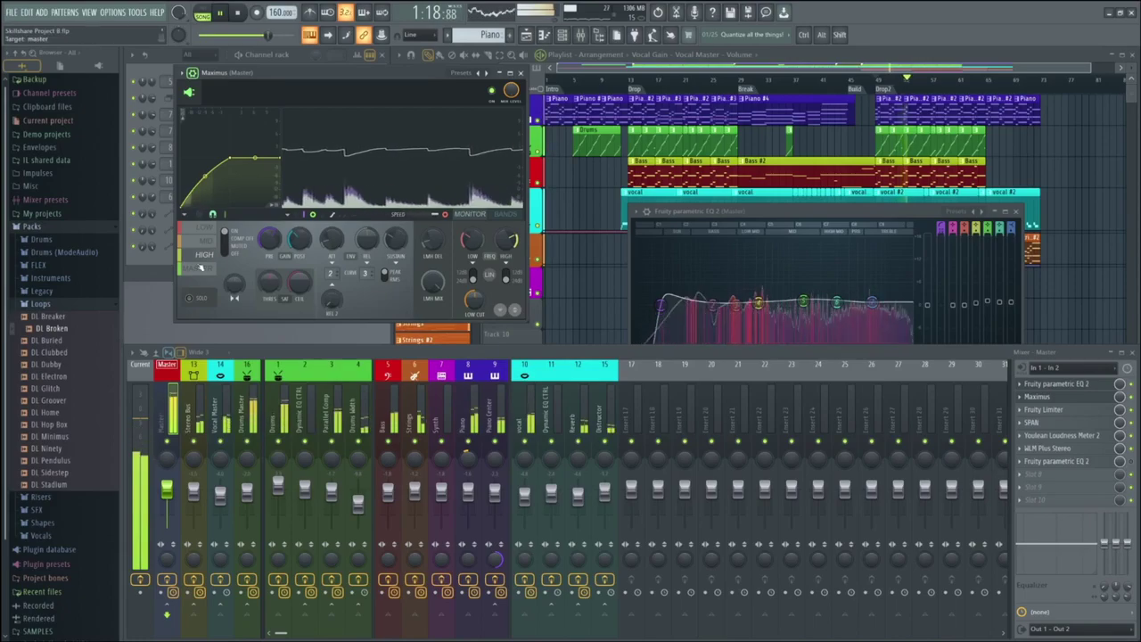
pyautogui.press('space')
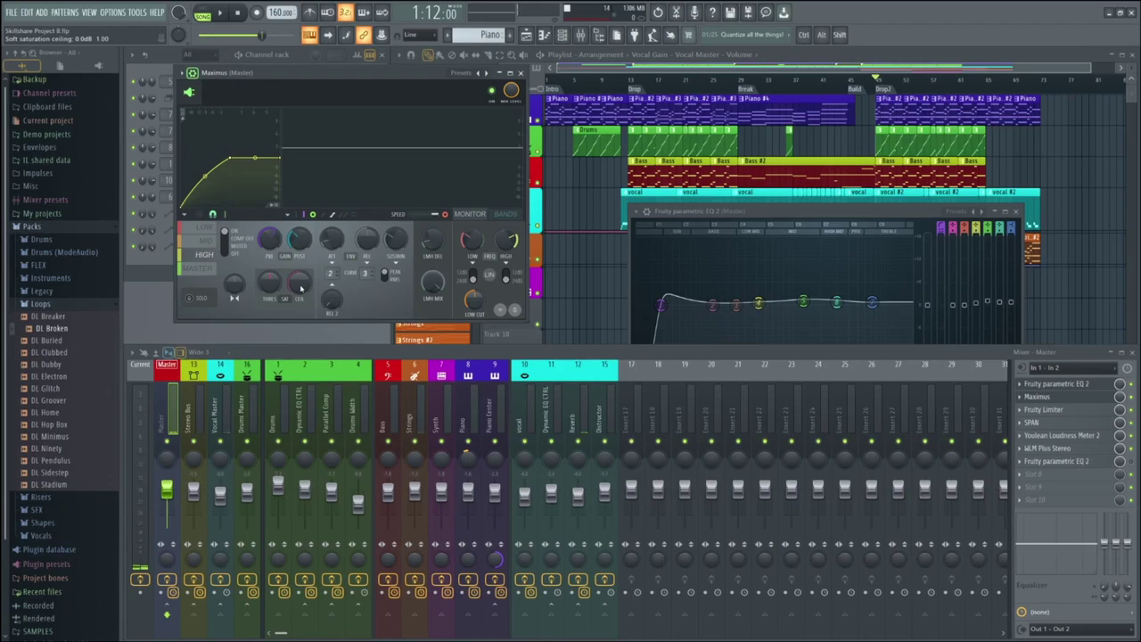
# Set the master band's pre gain to 1.9 dB and bend its curve slightly upward, auditioning the second drop
pyautogui.click(205, 270)
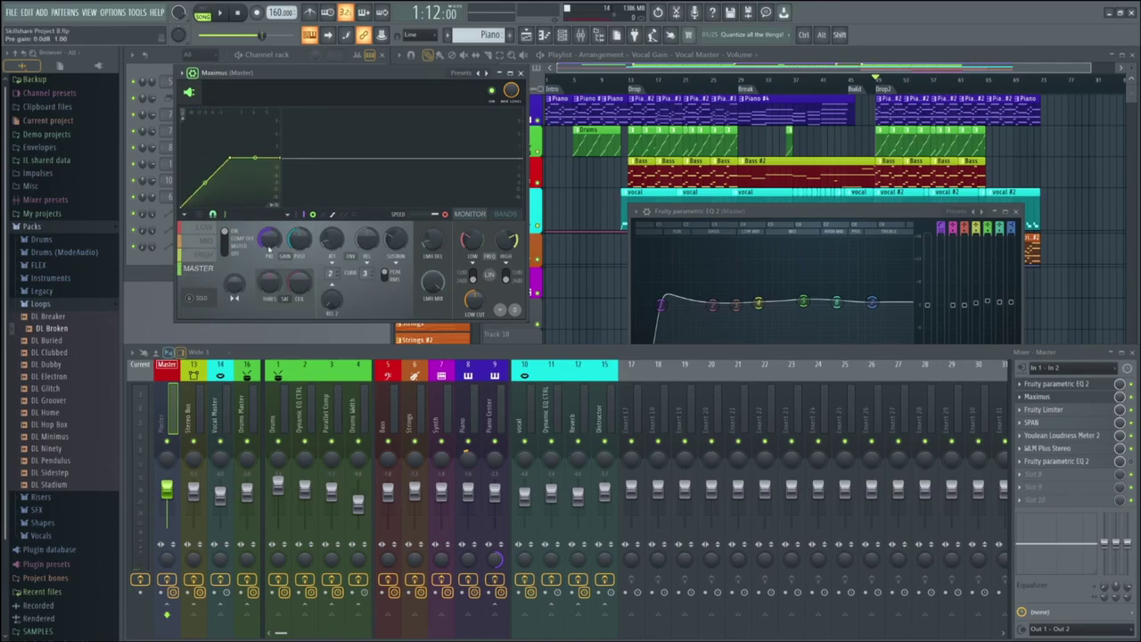
pyautogui.press('space')
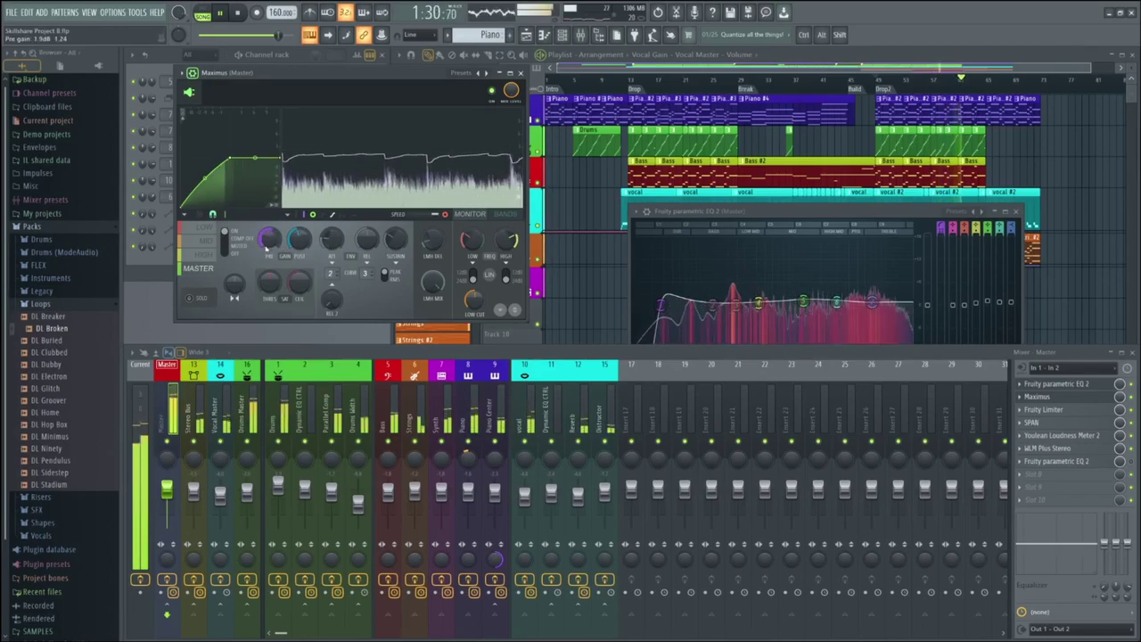
pyautogui.press('space')
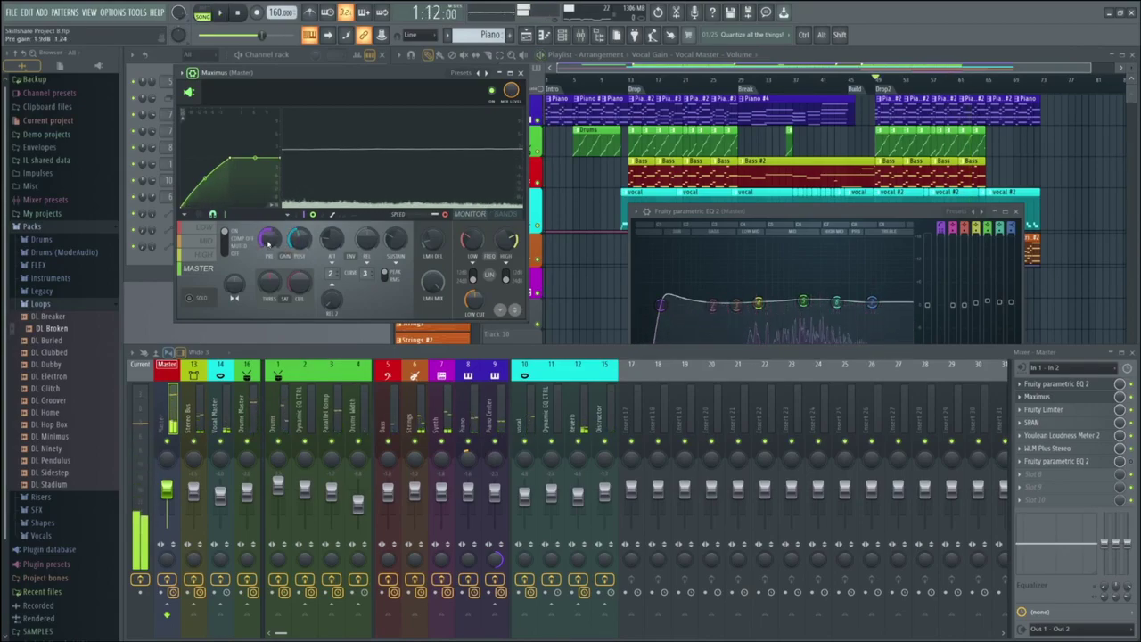
pyautogui.press('space')
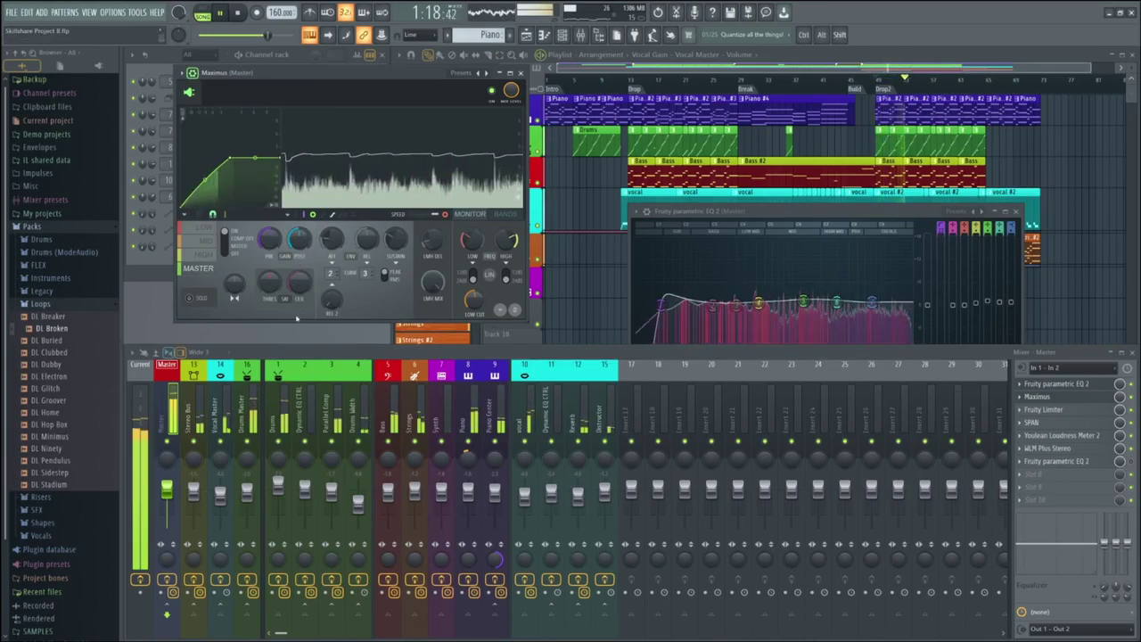
# Compare the low, mid and high band curves and lower the LMH mix to about 81% during playback
pyautogui.click(203, 256)
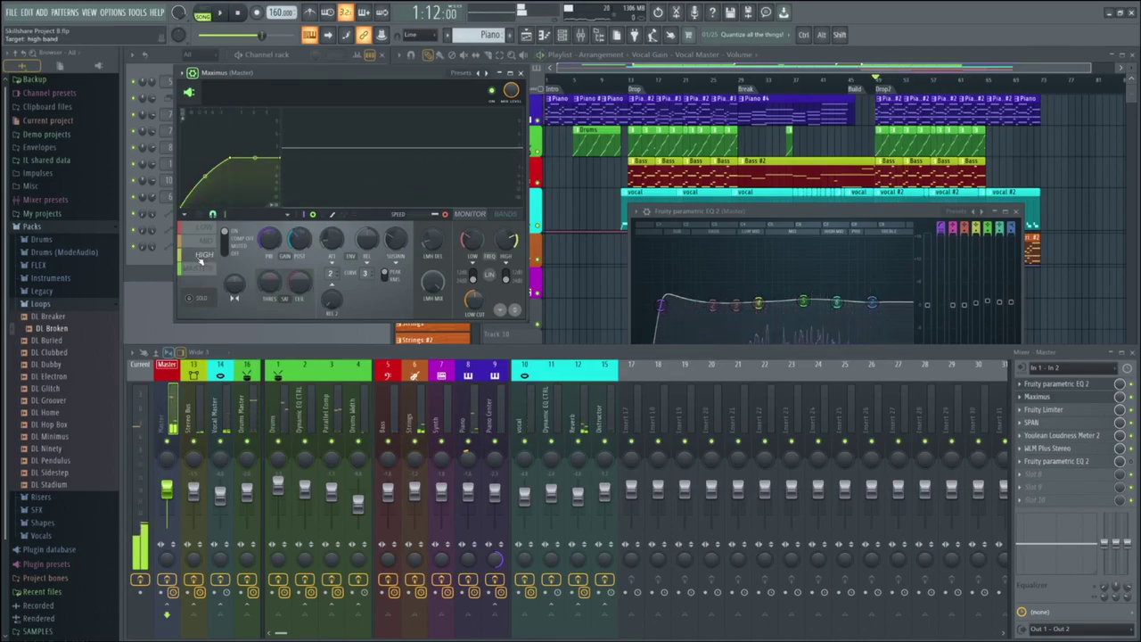
pyautogui.click(202, 229)
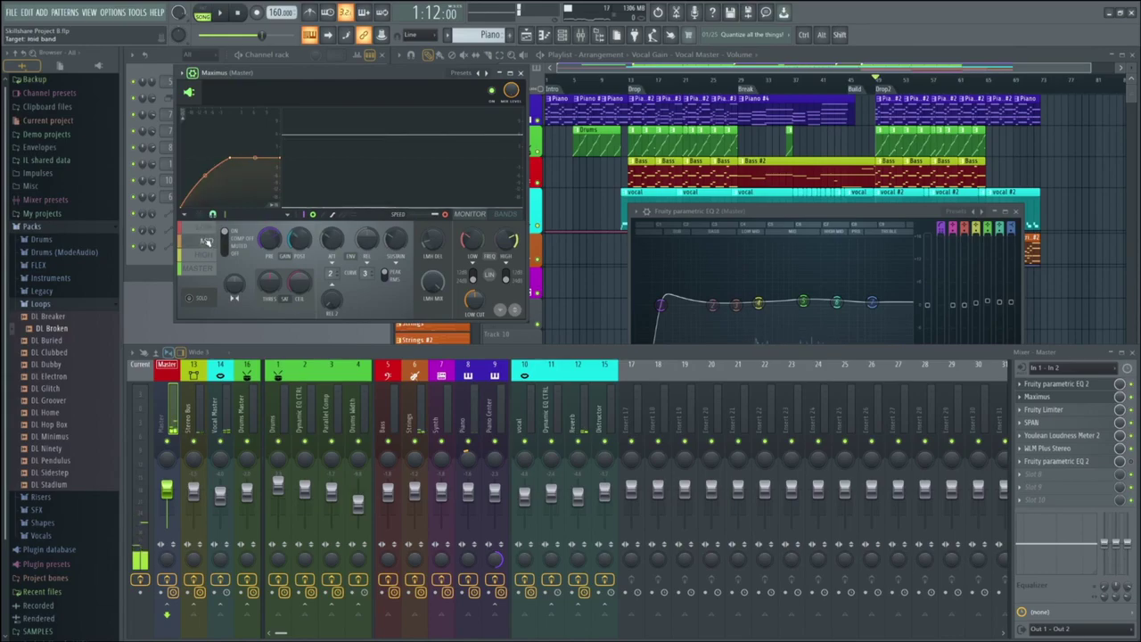
pyautogui.click(206, 256)
pyautogui.click(208, 234)
pyautogui.click(205, 257)
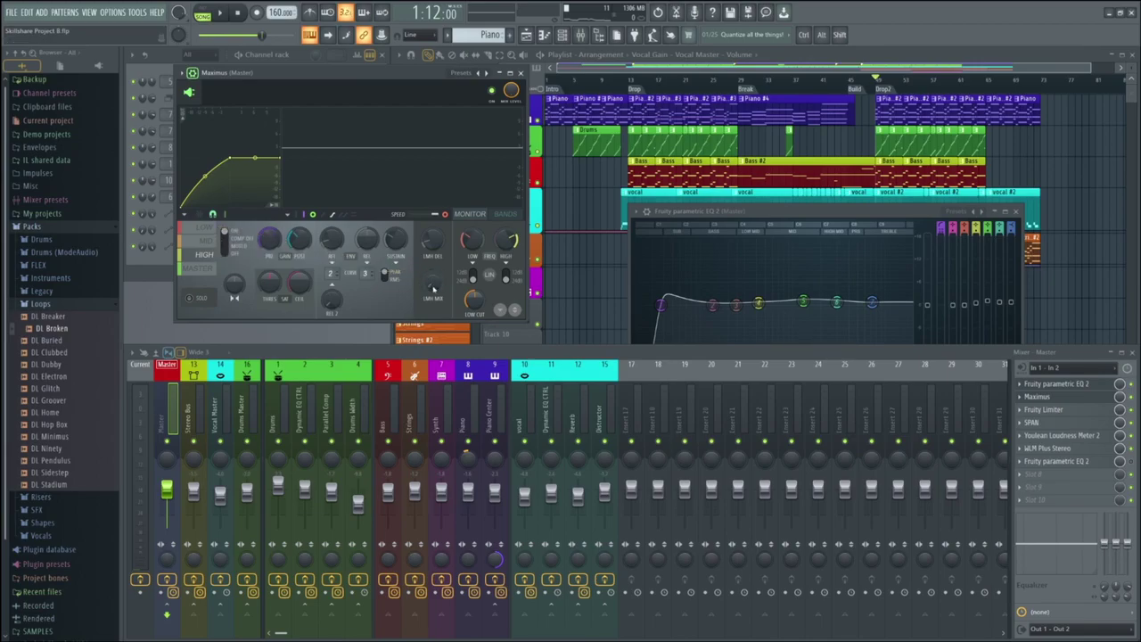
pyautogui.press('space')
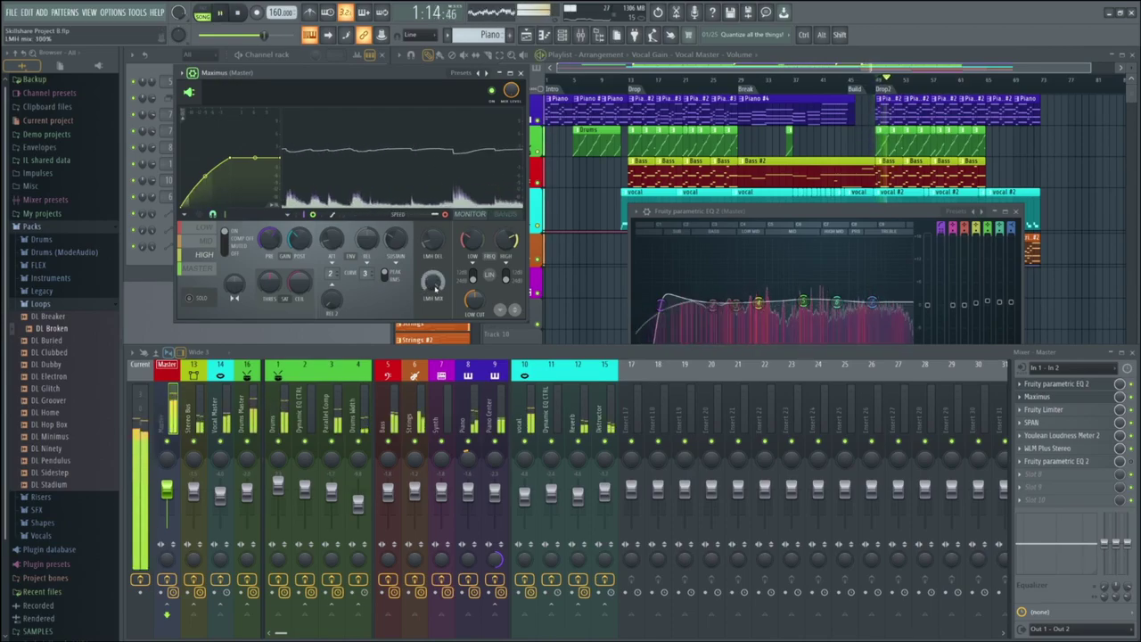
pyautogui.moveTo(431, 284)
pyautogui.mouseDown()
pyautogui.moveTo(432, 305)
pyautogui.moveTo(433, 283)
pyautogui.mouseUp()
pyautogui.press('space')
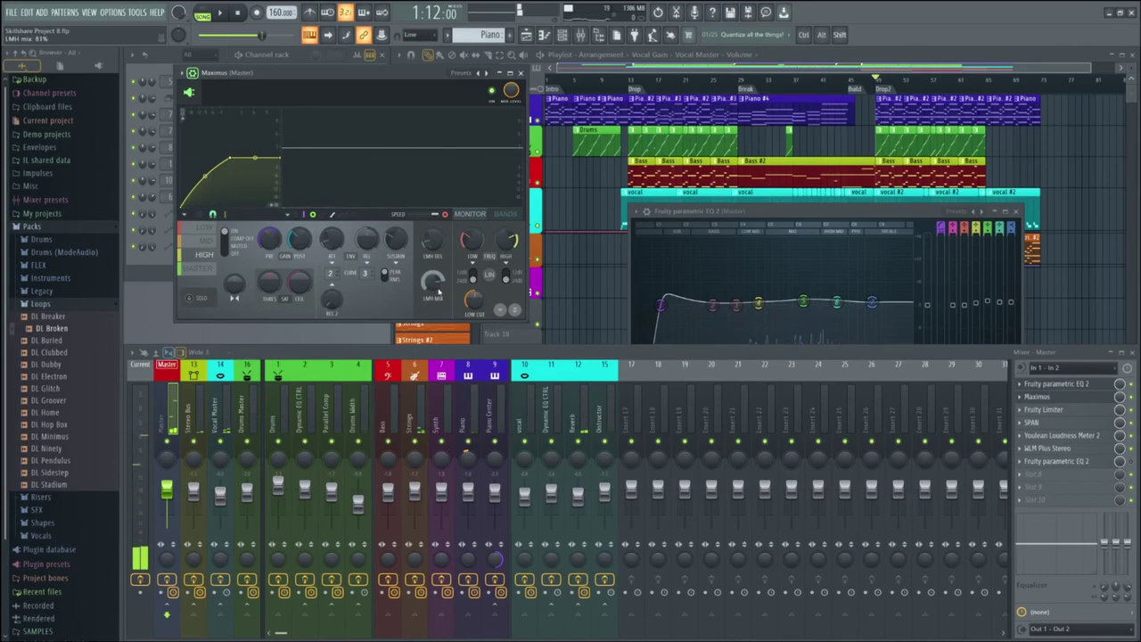
# Fine-tune the LMH mix to 80% with the low band selected and audition the second drop
pyautogui.click(205, 229)
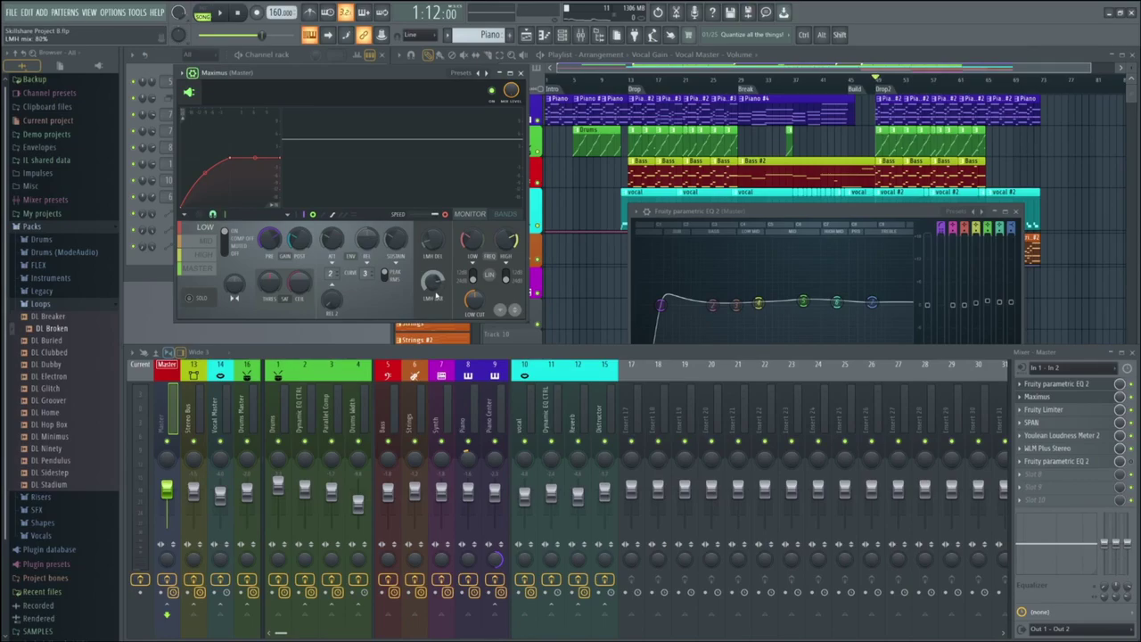
pyautogui.press('space')
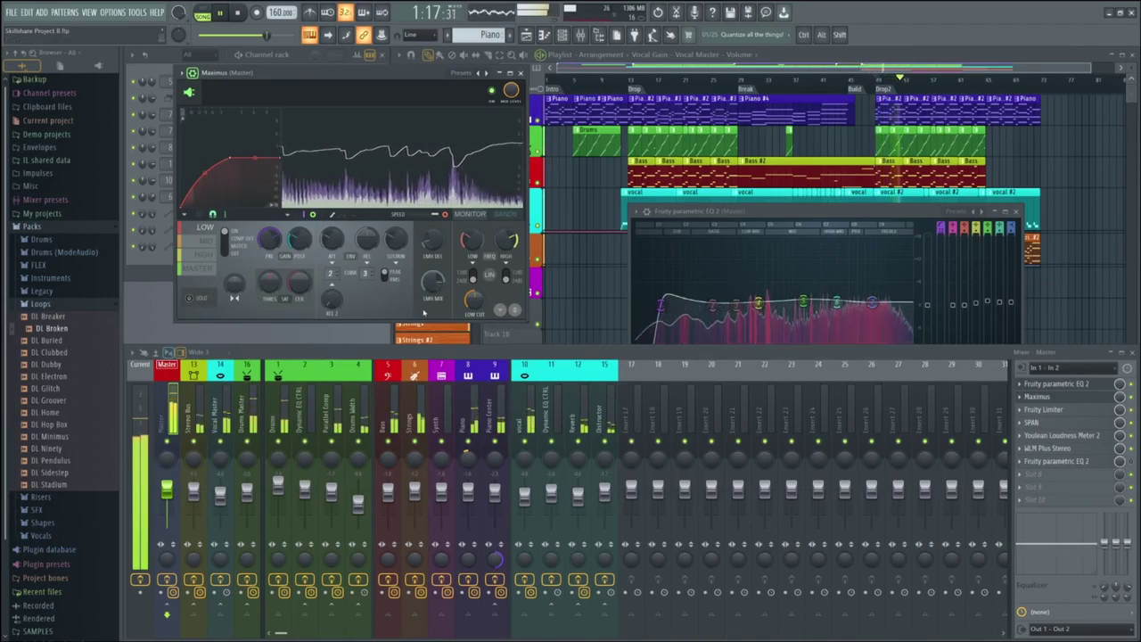
pyautogui.press('space')
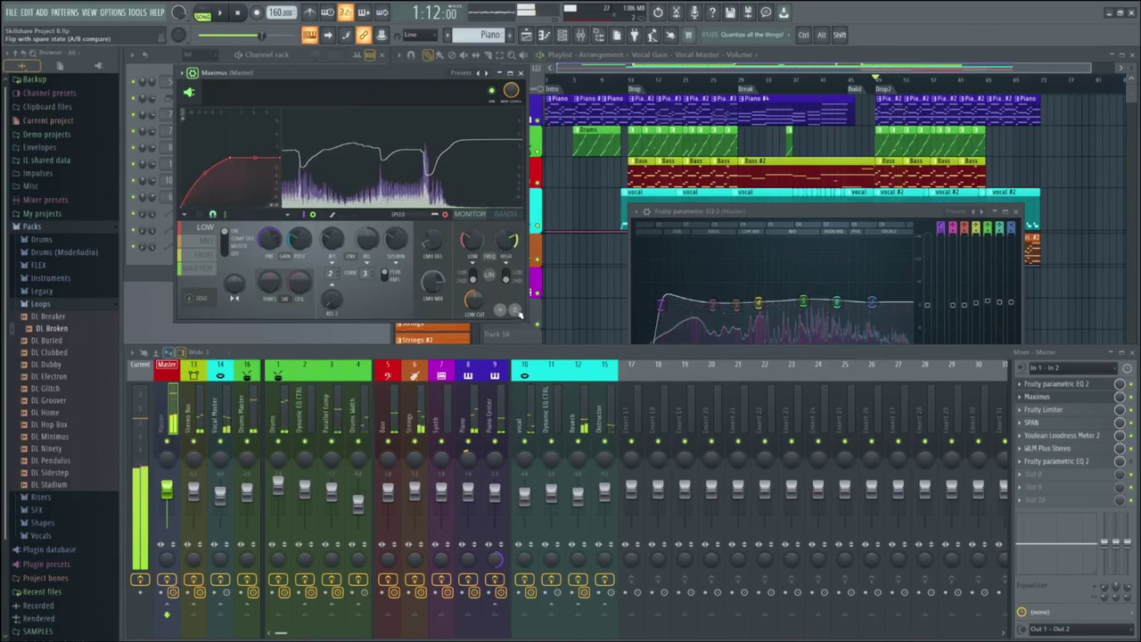
pyautogui.press('space')
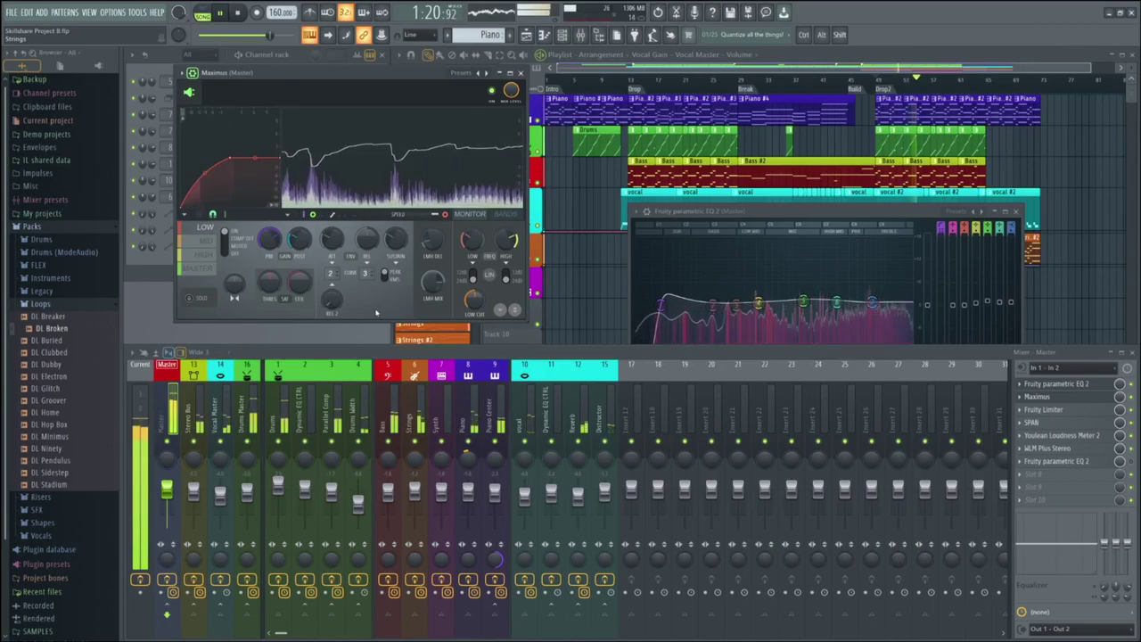
pyautogui.press('space')
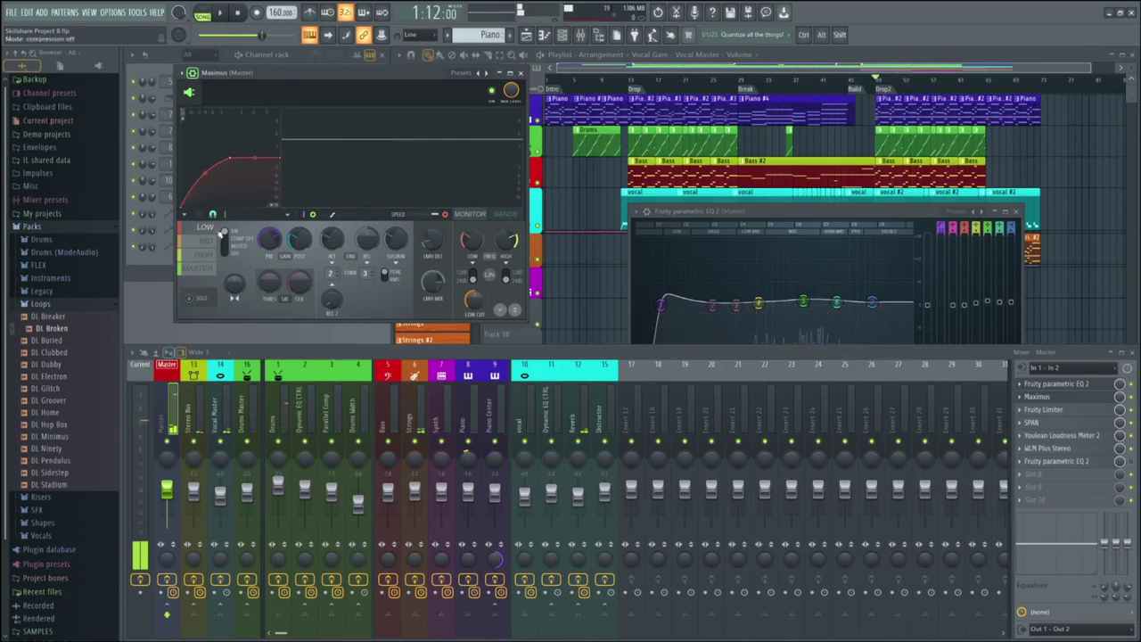
# Step through the mid, high and master settings, and set the low band's stereo separation to about 92% merged
pyautogui.click(202, 242)
pyautogui.click(204, 255)
pyautogui.click(203, 268)
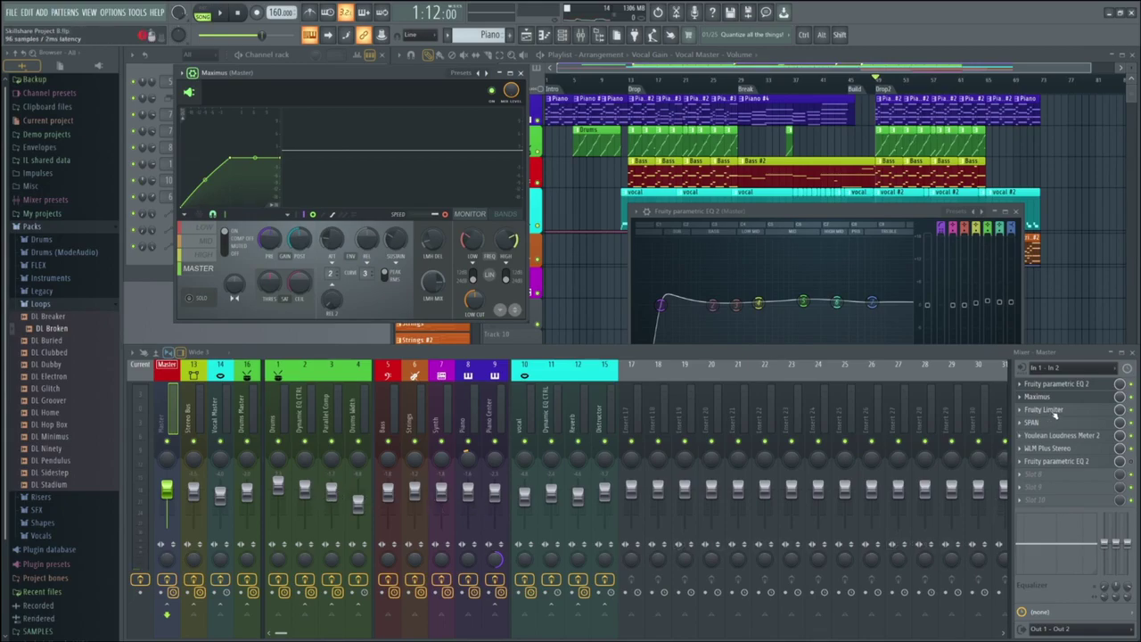
pyautogui.click(205, 227)
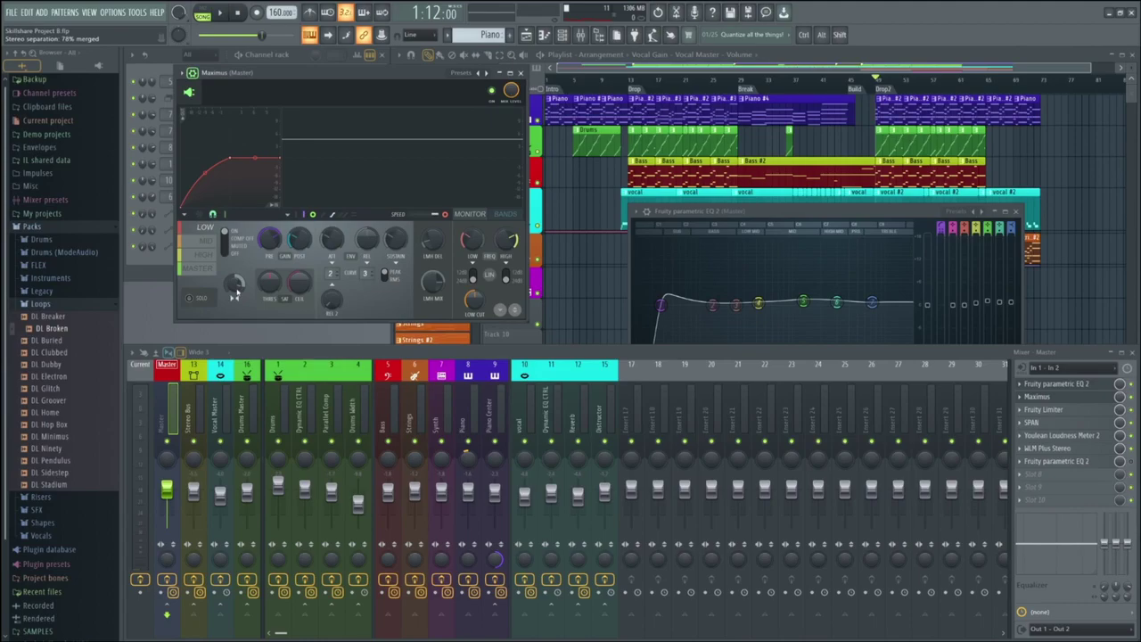
pyautogui.press('space')
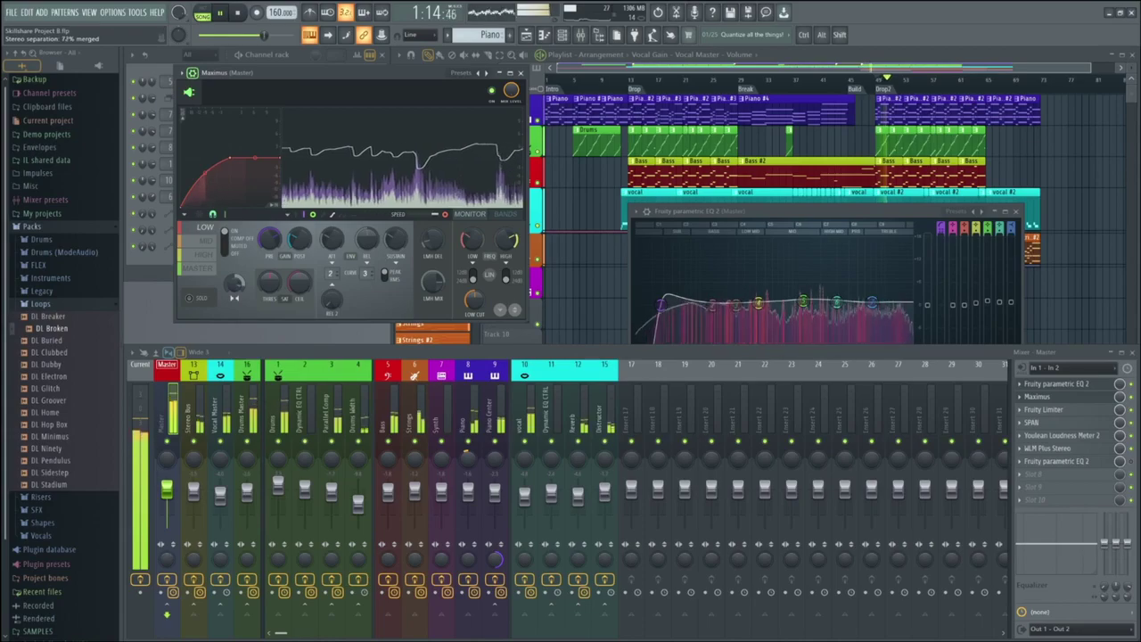
pyautogui.moveTo(235, 283); pyautogui.dragTo(234, 280)
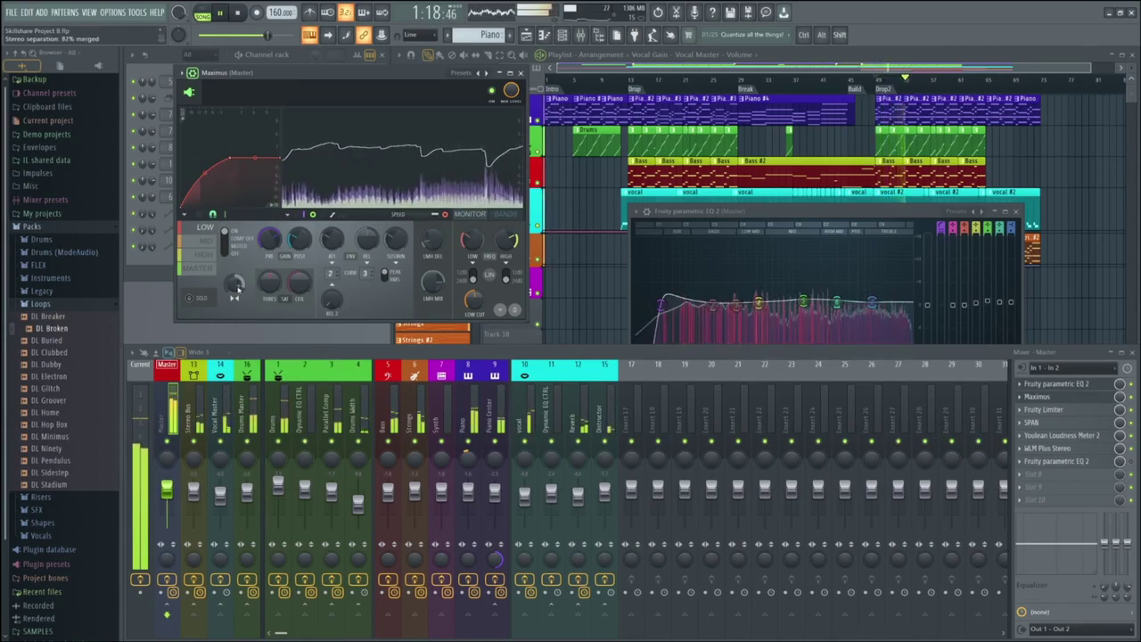
# Widen the mid band's stereo separation to about 22% separated and the high band's to about 69% separated
pyautogui.click(211, 240)
pyautogui.press('space')
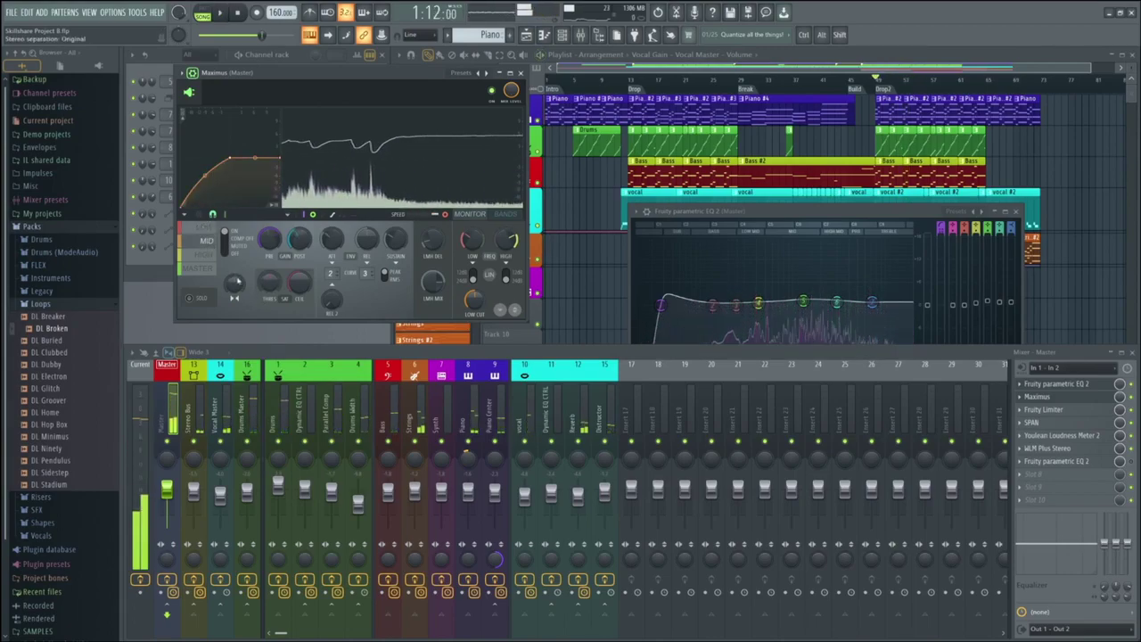
pyautogui.moveTo(234, 283); pyautogui.dragTo(236, 286)
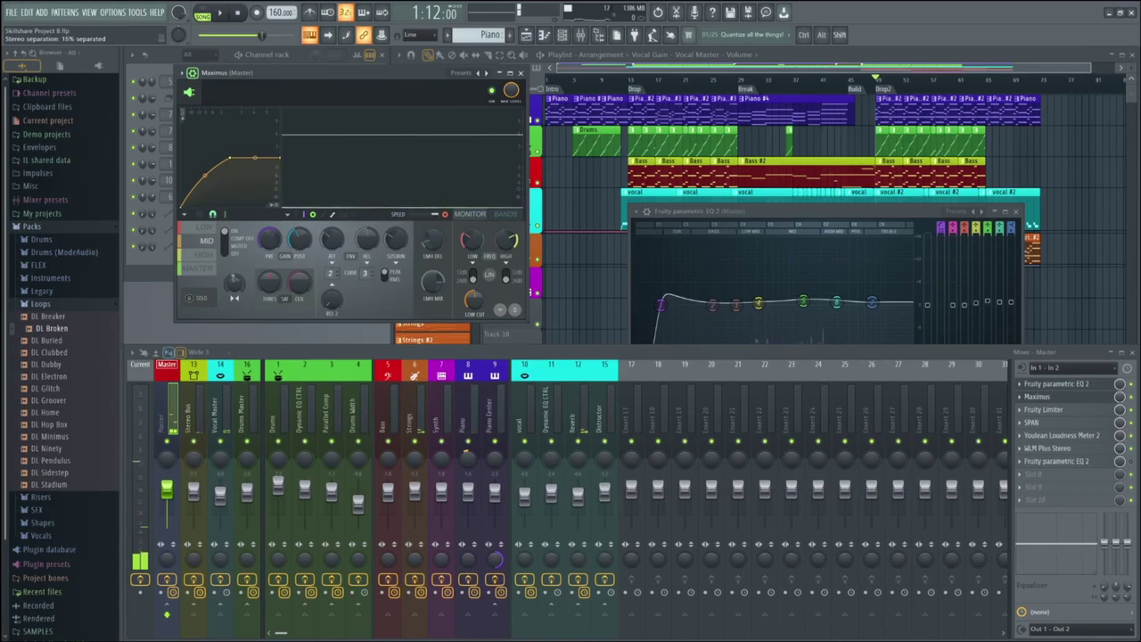
pyautogui.press('space')
pyautogui.moveTo(236, 285)
pyautogui.mouseDown()
pyautogui.moveTo(236, 271)
pyautogui.moveTo(236, 287)
pyautogui.mouseUp()
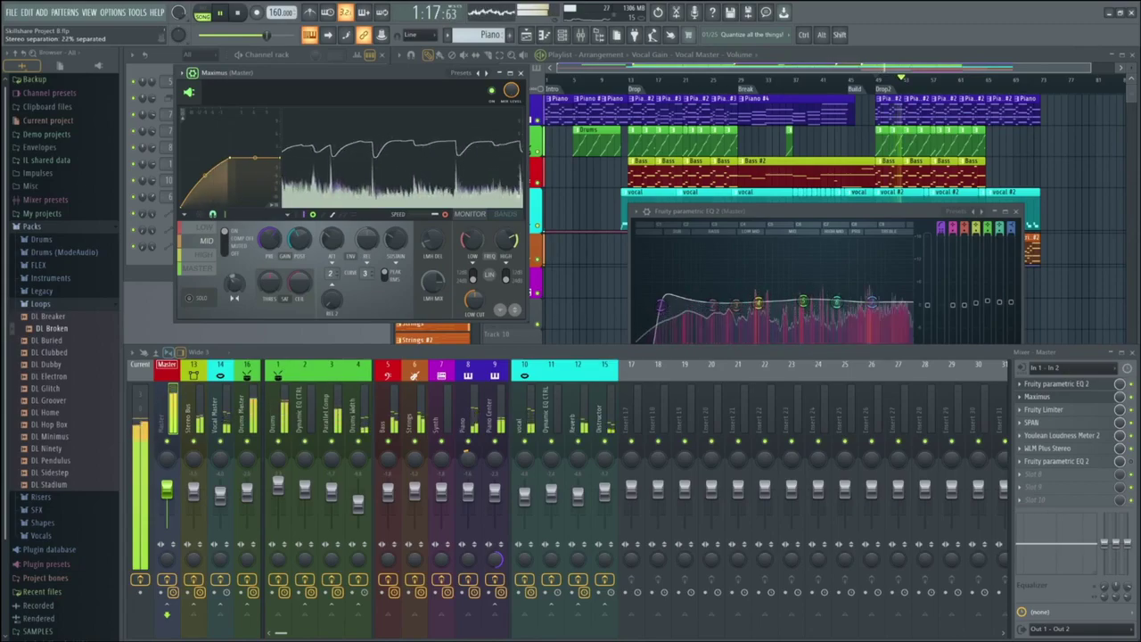
pyautogui.click(212, 255)
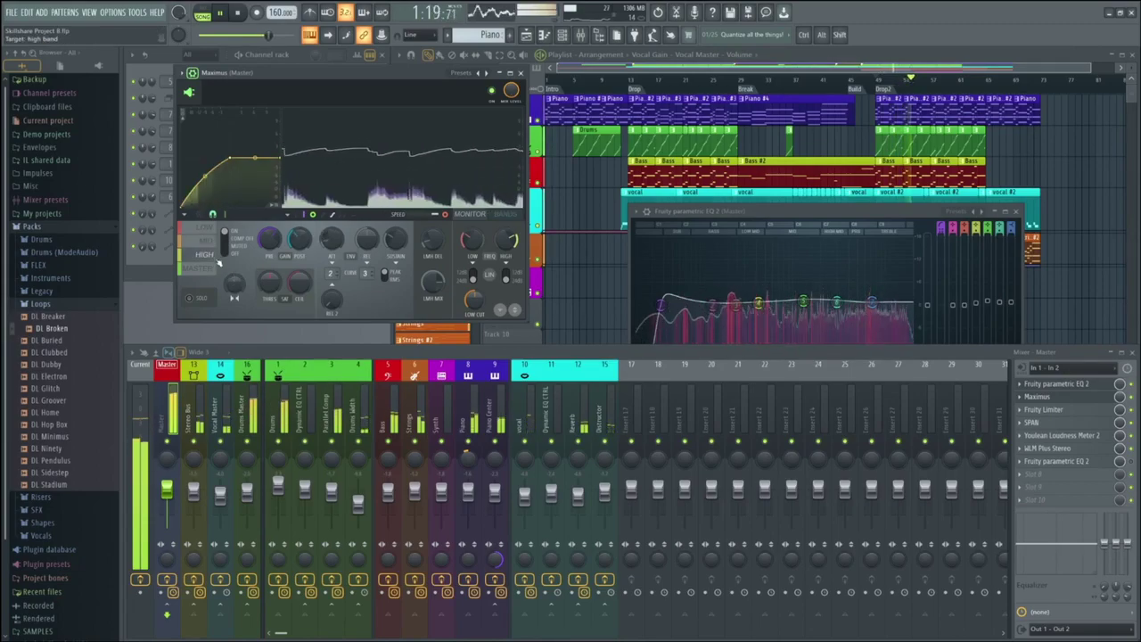
pyautogui.moveTo(234, 283)
pyautogui.mouseDown()
pyautogui.moveTo(235, 268)
pyautogui.moveTo(237, 291)
pyautogui.mouseUp()
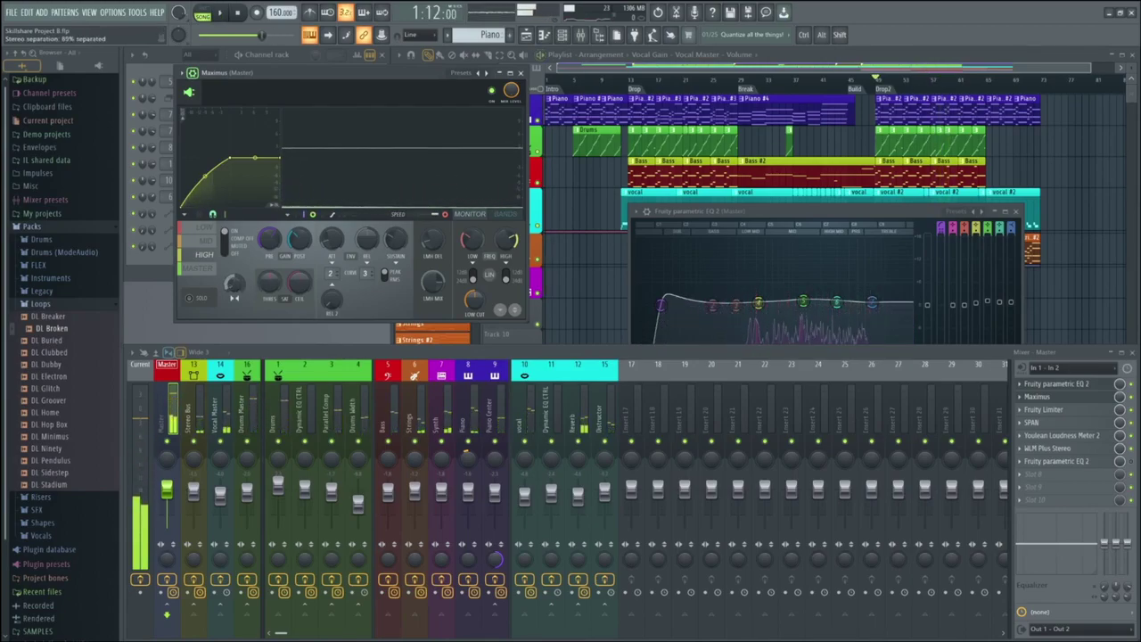
# Reduce the high band's stereo separation to about 31% separated while auditioning the second drop
pyautogui.moveTo(235, 287); pyautogui.dragTo(235, 298)
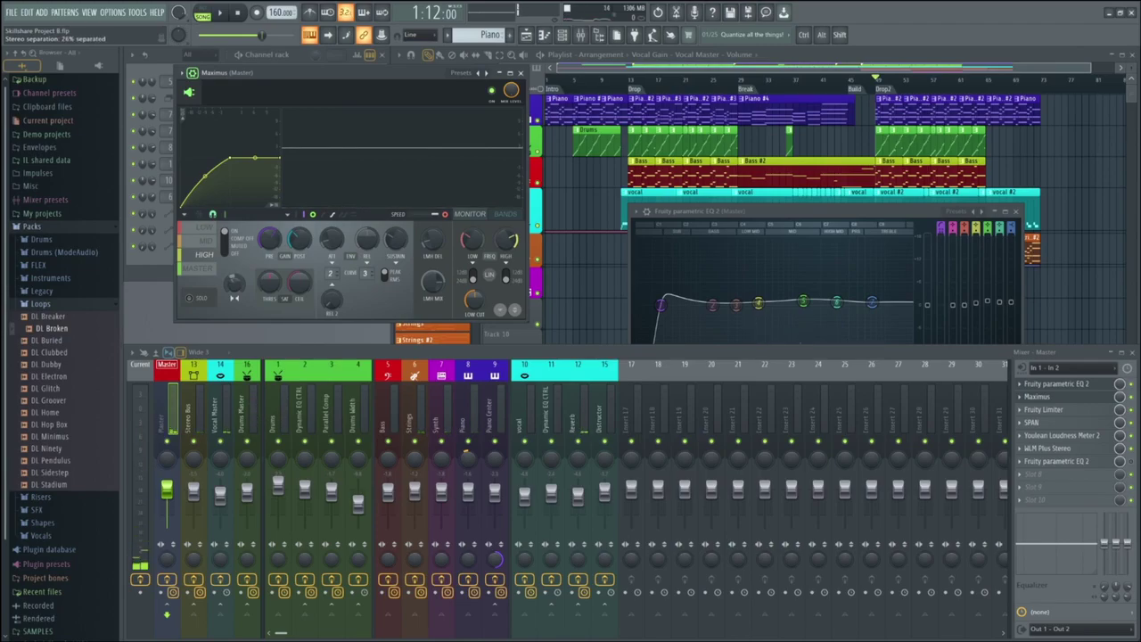
pyautogui.press('space')
pyautogui.moveTo(234, 284); pyautogui.dragTo(233, 289)
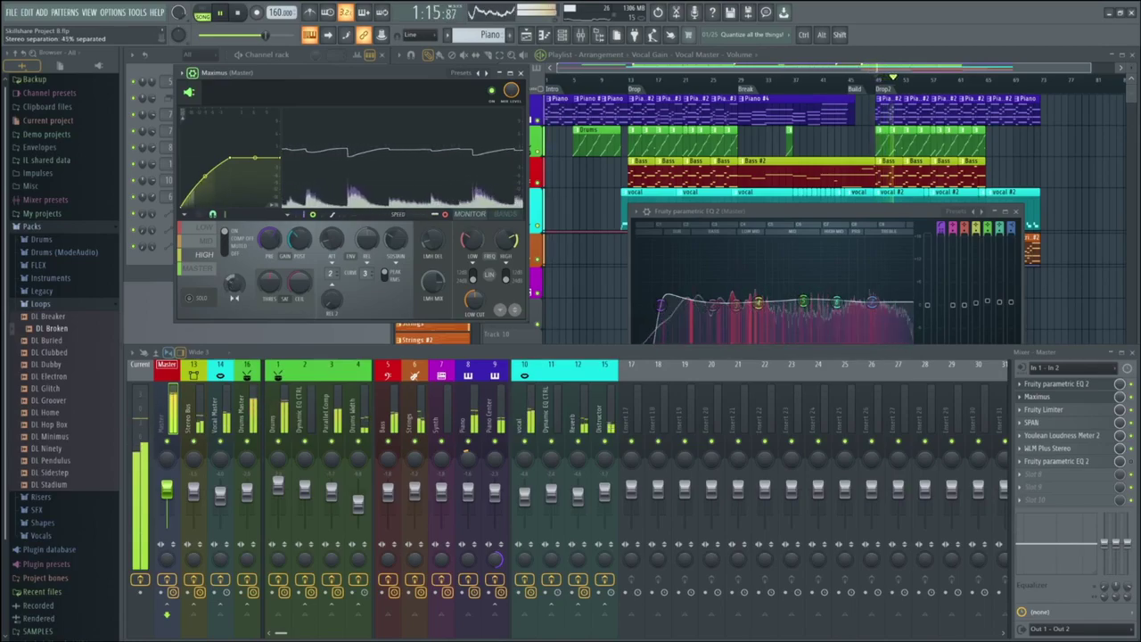
pyautogui.click(521, 316)
pyautogui.click(517, 312)
pyautogui.press('space')
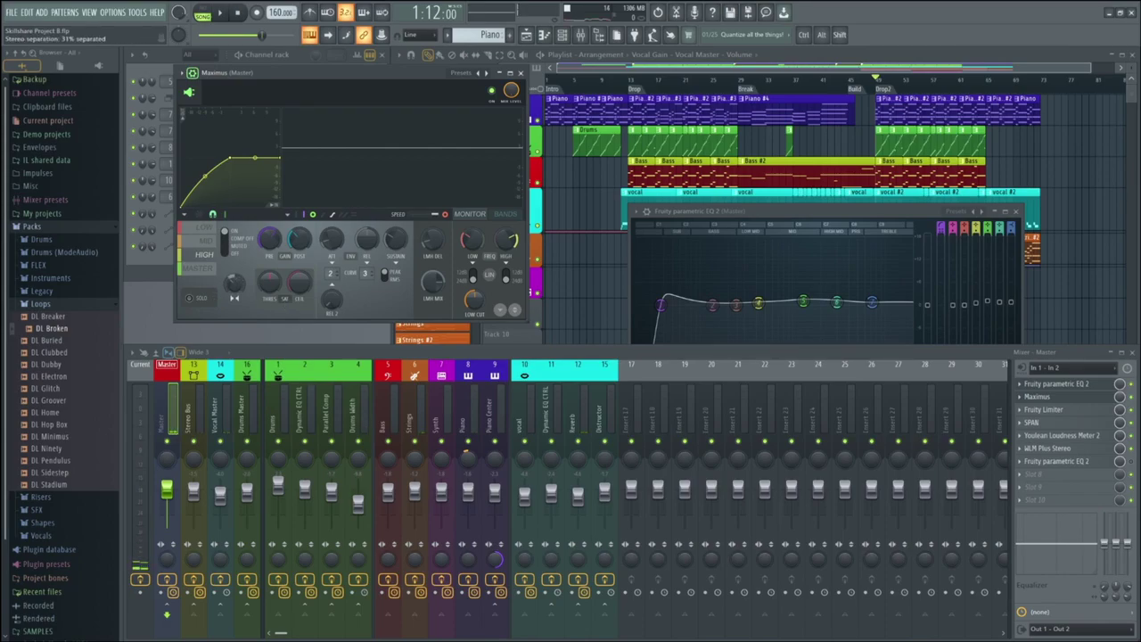
pyautogui.moveTo(268, 238); pyautogui.dragTo(268, 249)
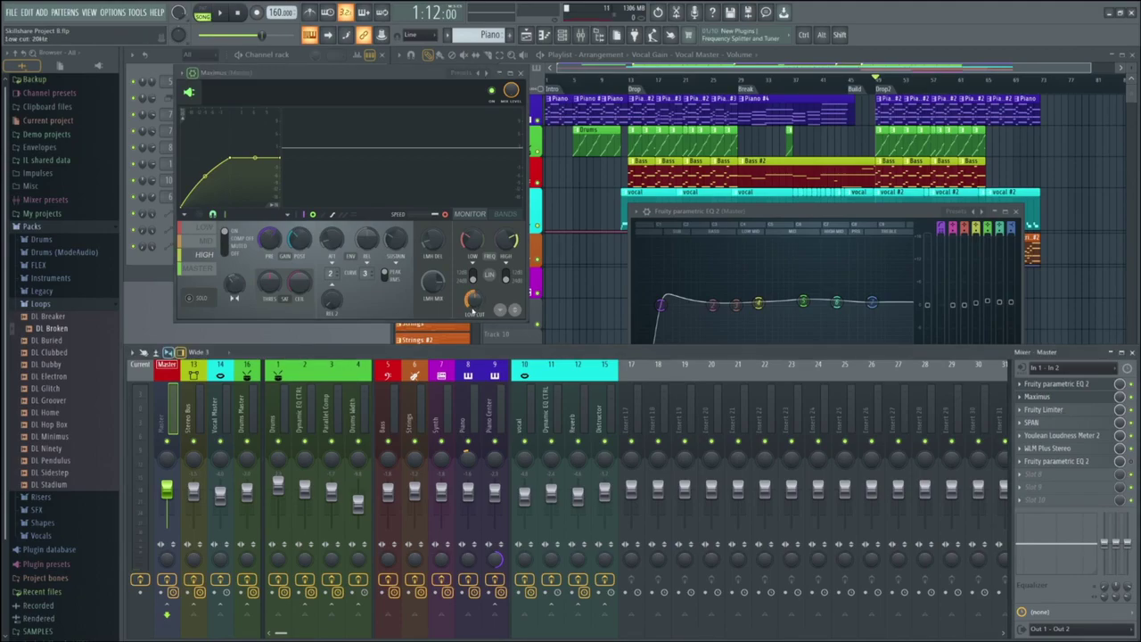
# Open the Master track's Fruity Limiter, audition the second drop through it and set the limiter ceiling to -1.0 dB
pyautogui.click(1043, 409)
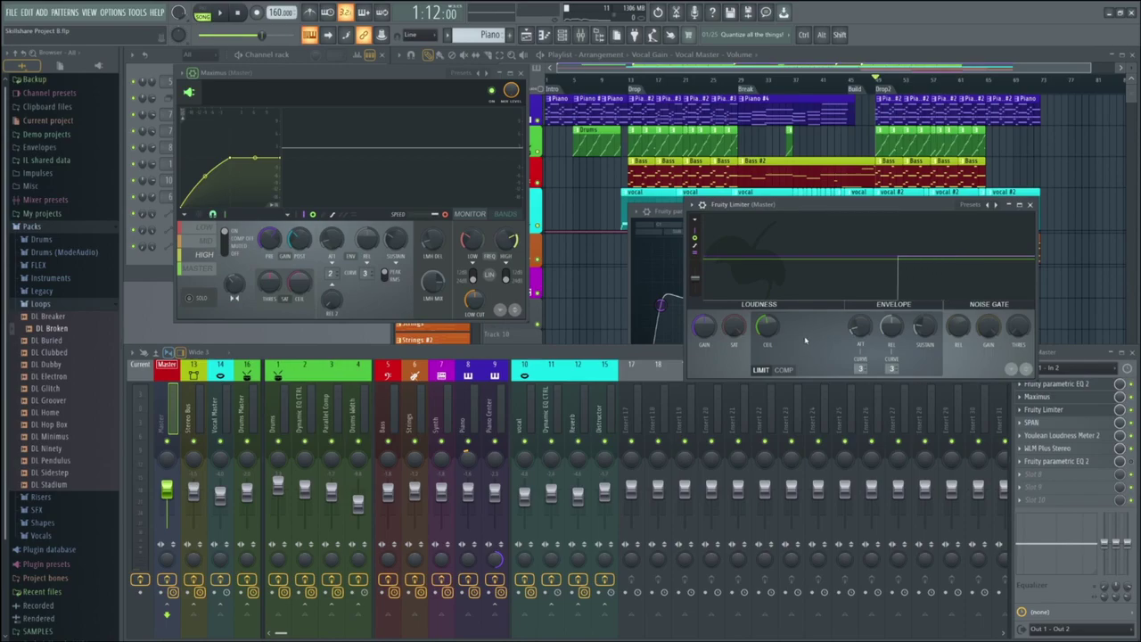
pyautogui.press('space')
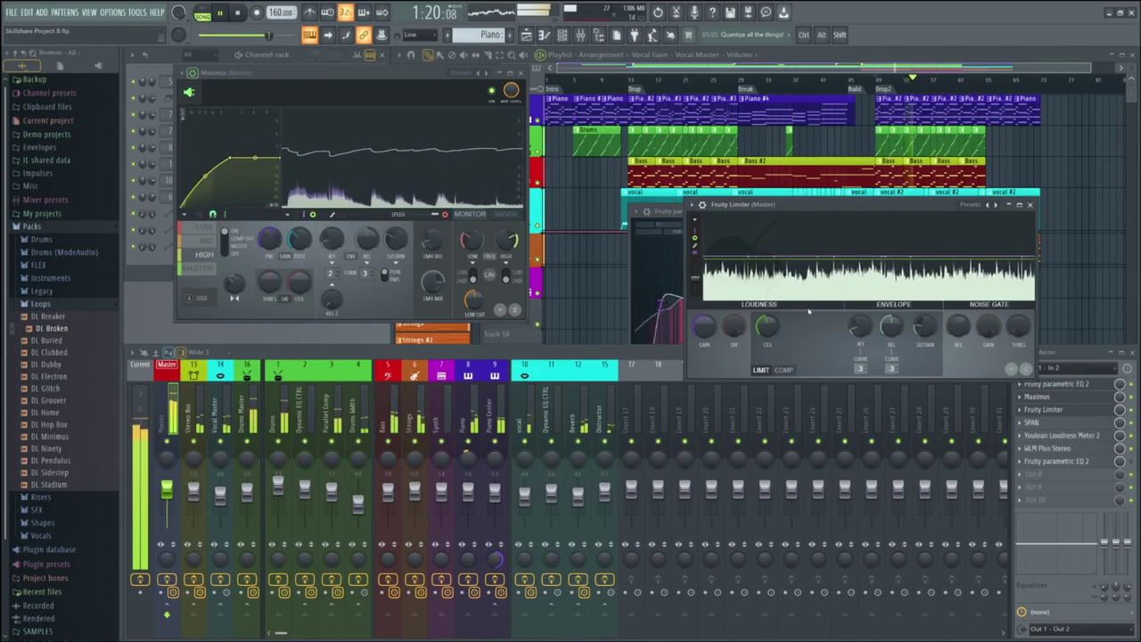
pyautogui.press('space')
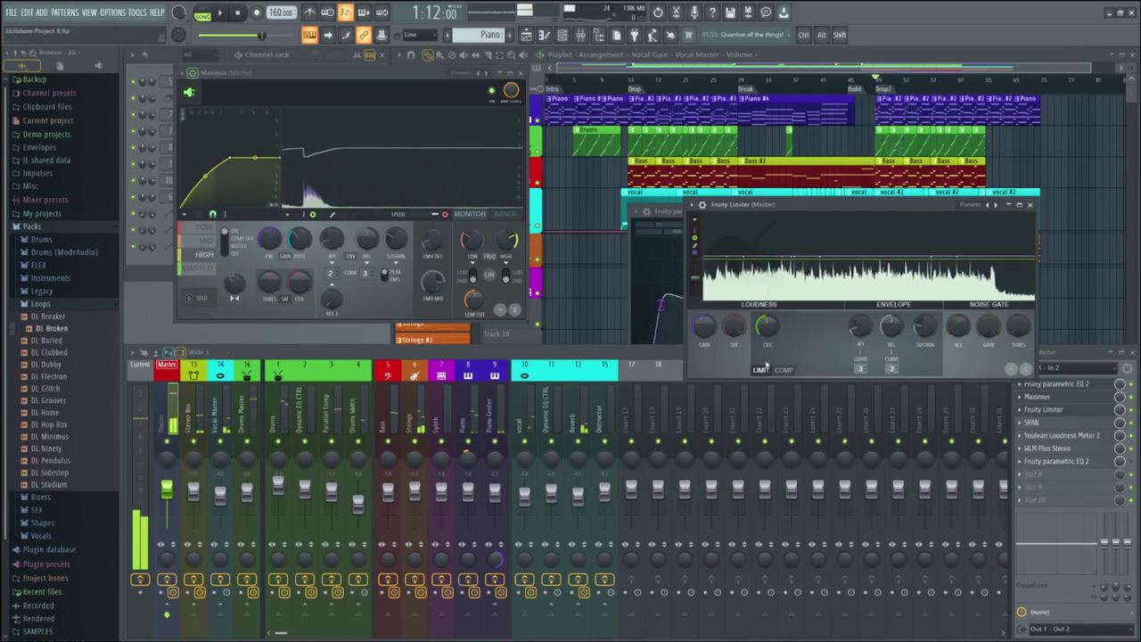
pyautogui.moveTo(838, 259)
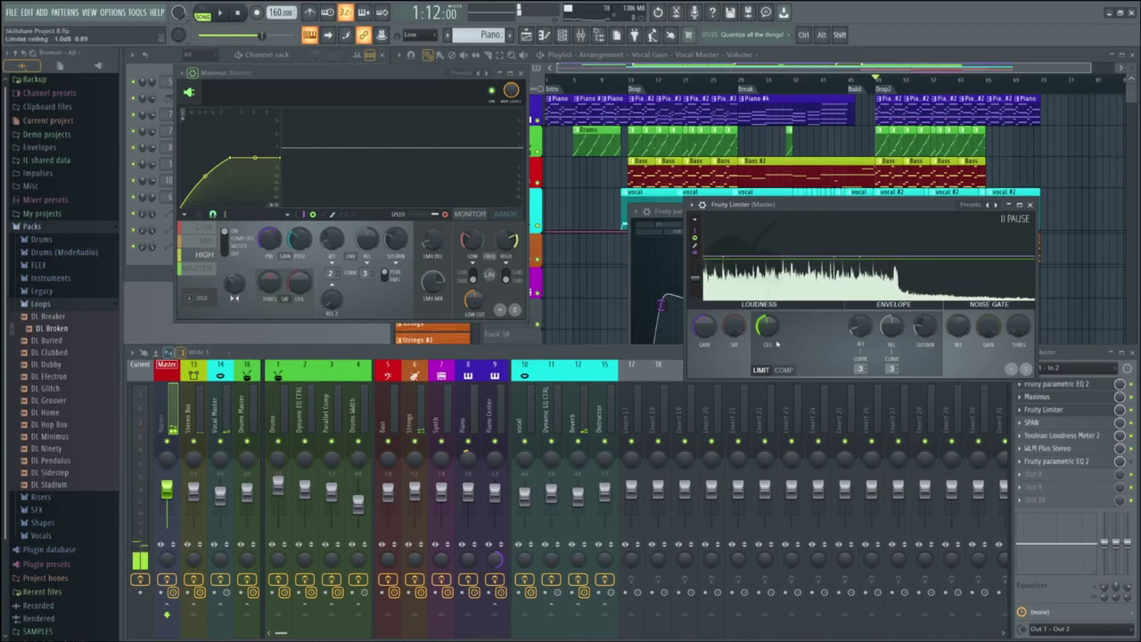
pyautogui.moveTo(765, 327); pyautogui.dragTo(765, 328)
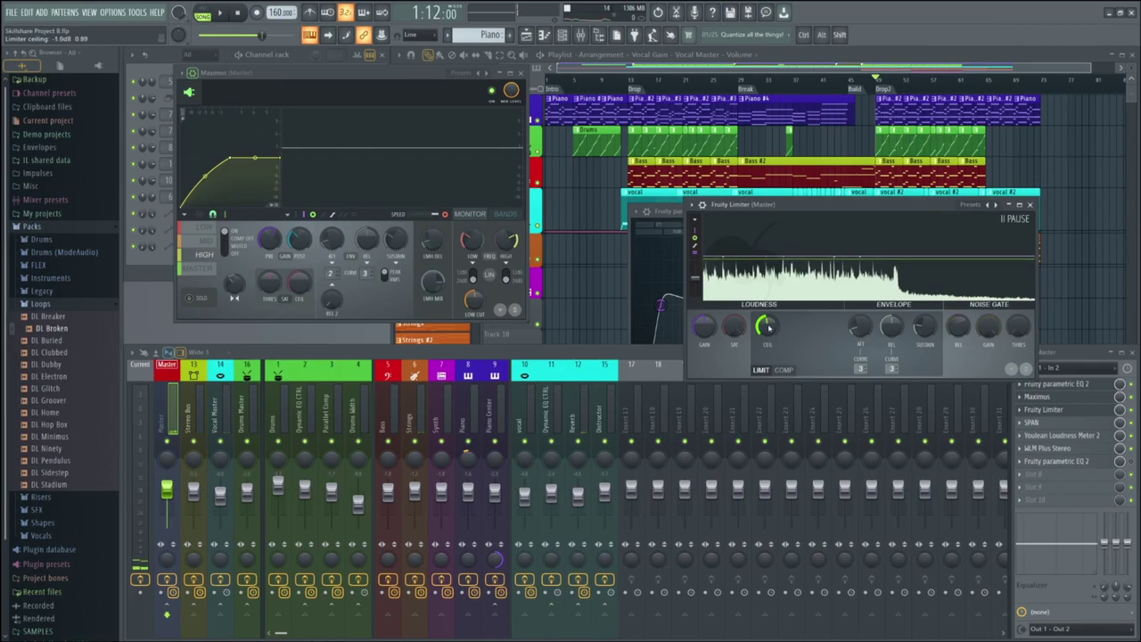